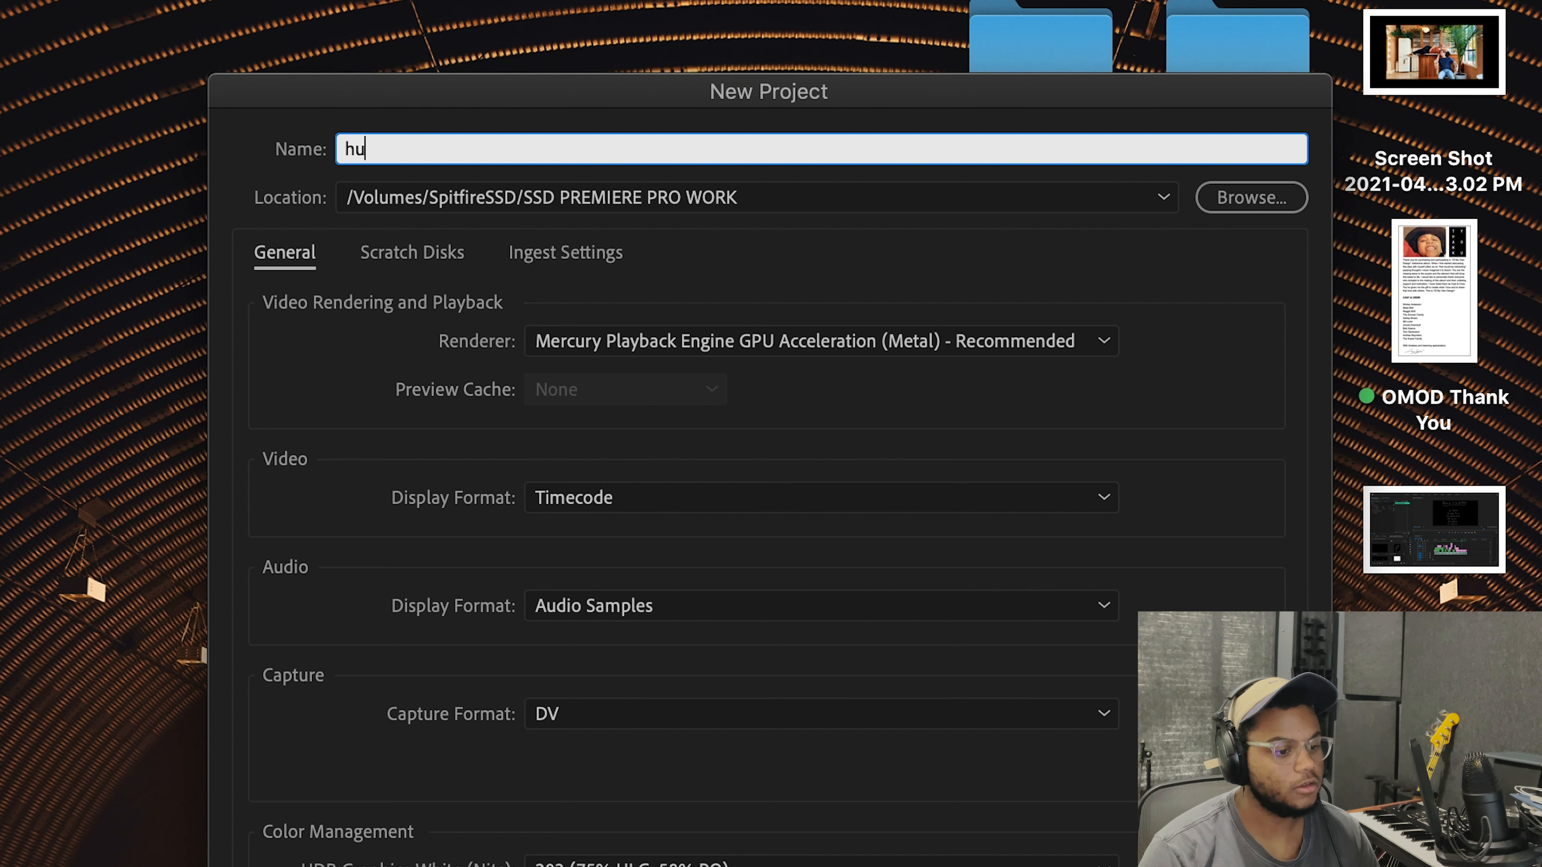
Step: Name the new project "human shaped figures"
{"action": "type", "text": "figures"}
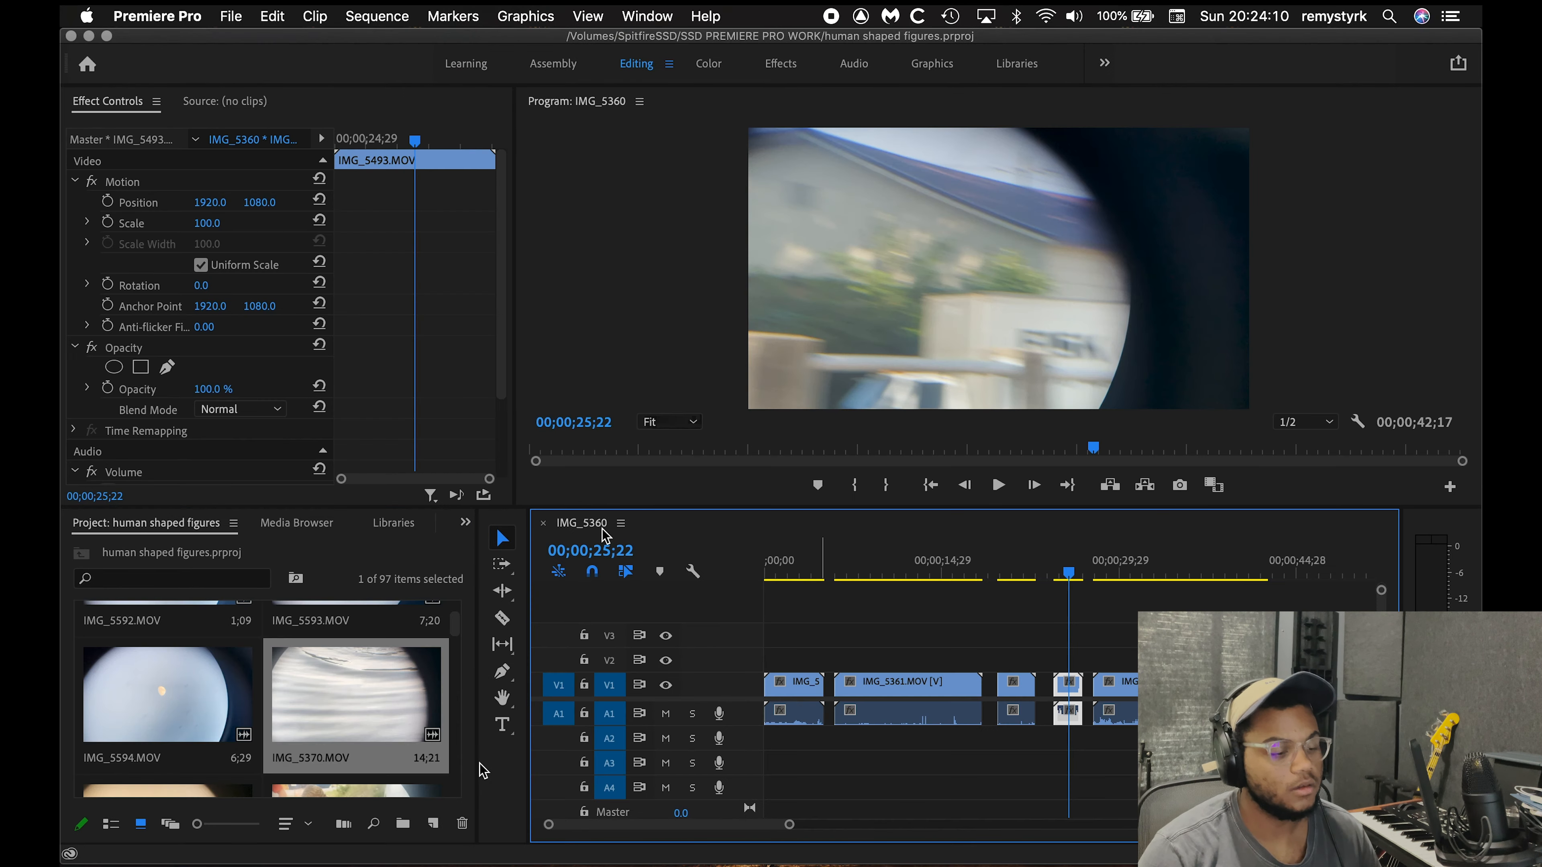
Step: Add another clip from the project bin to the V1 track of the IMG_5360 sequence, after the existing clips
{"action": "scroll", "coordinate": [450, 632], "scroll_direction": "down", "scroll_amount": 2}
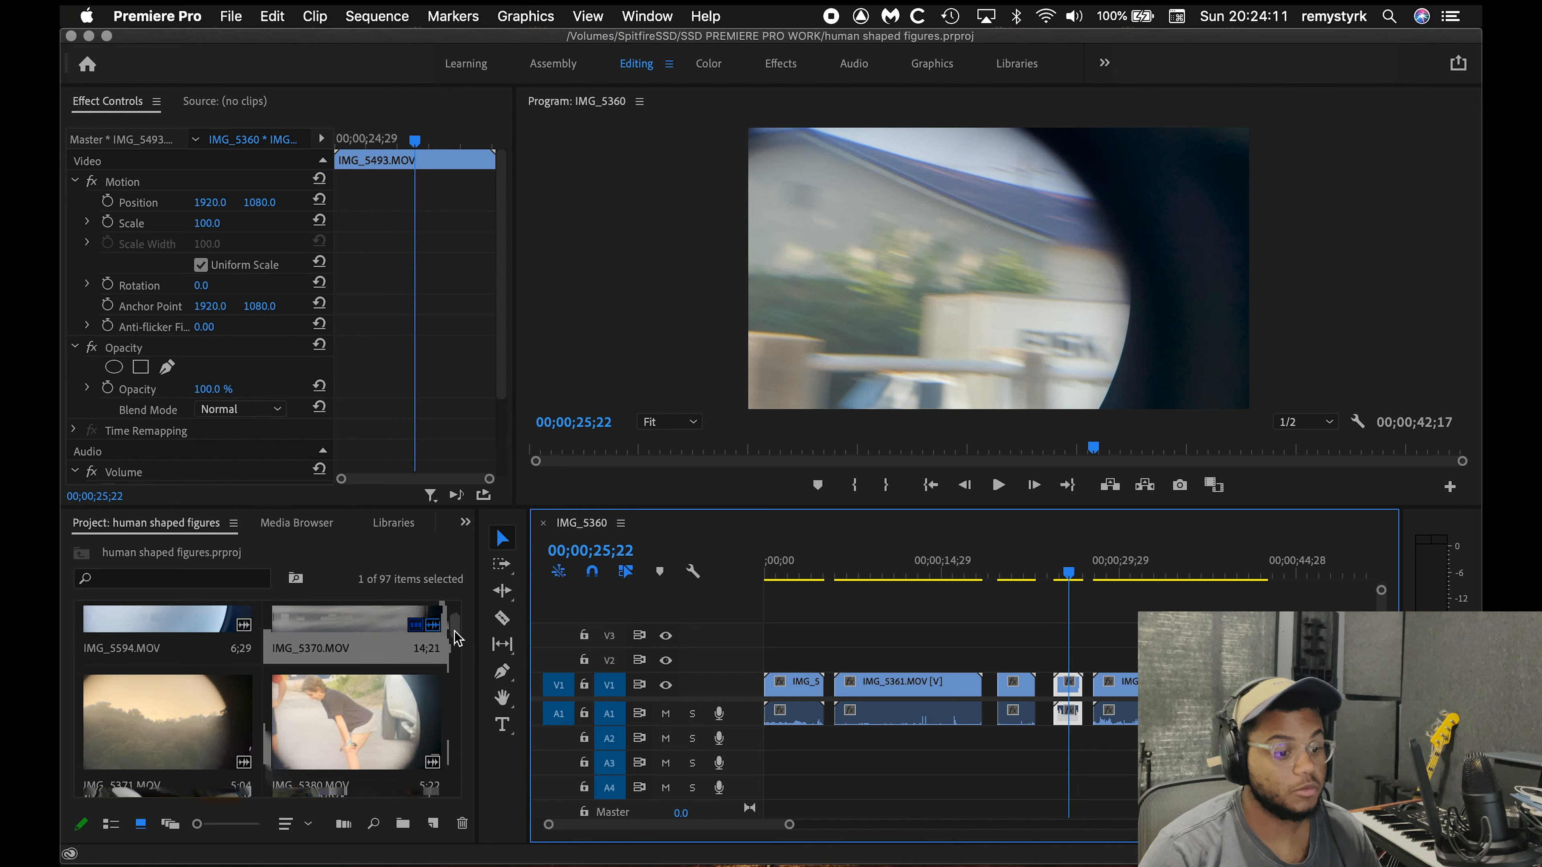
{"action": "left_click_drag", "start_coordinate": [247, 691], "coordinate": [1304, 686]}
{"action": "left_click", "coordinate": [1317, 575]}
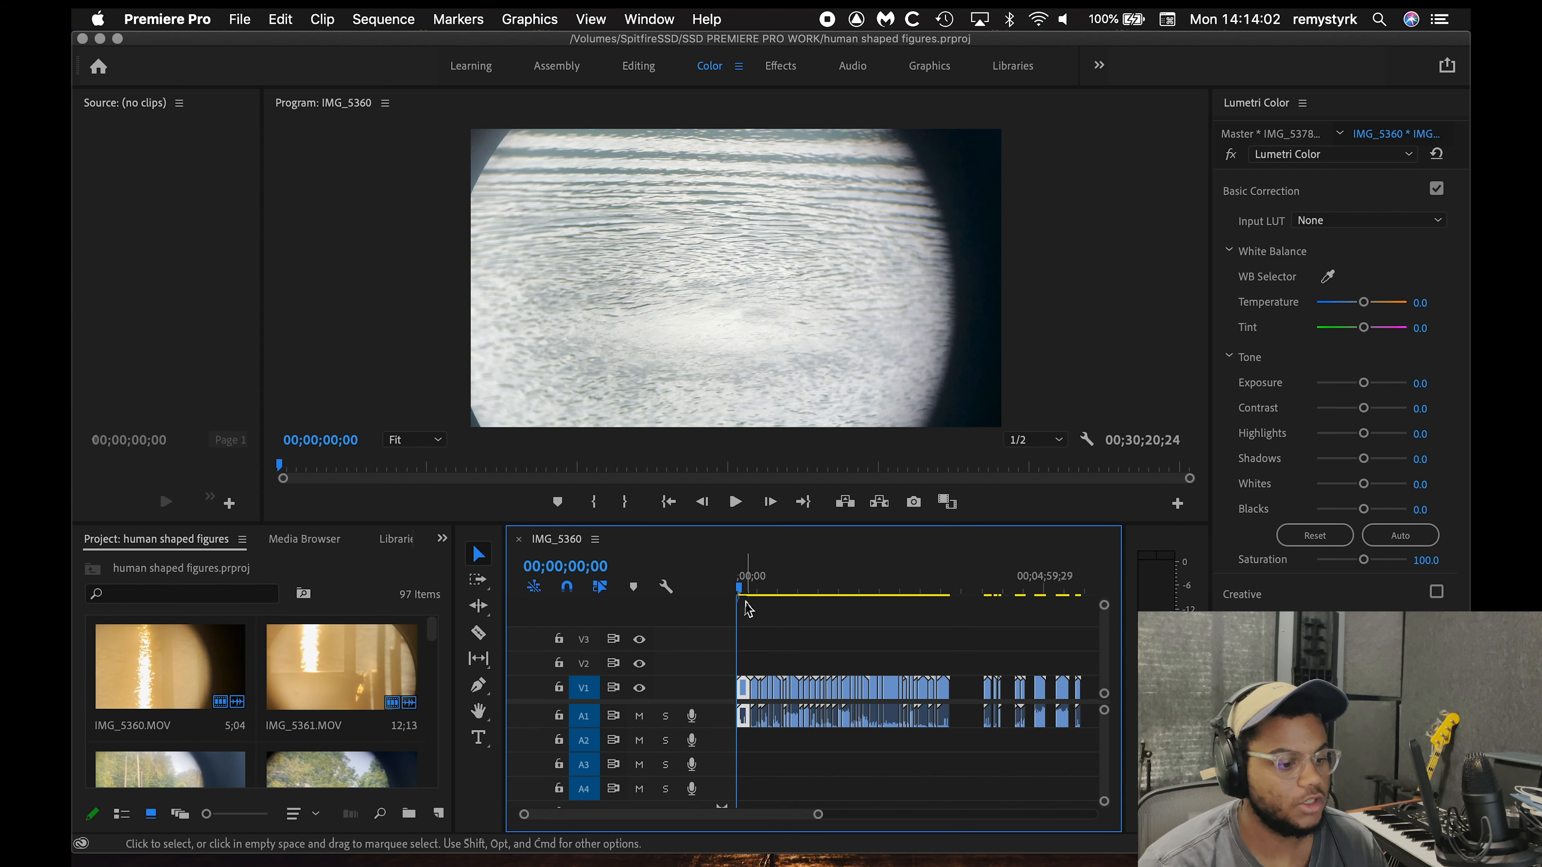
Step: Scrub through the IMG_5360 sequence to review the assembled footage
{"action": "left_click", "coordinate": [745, 592]}
{"action": "left_click_drag", "start_coordinate": [748, 594], "coordinate": [949, 584]}
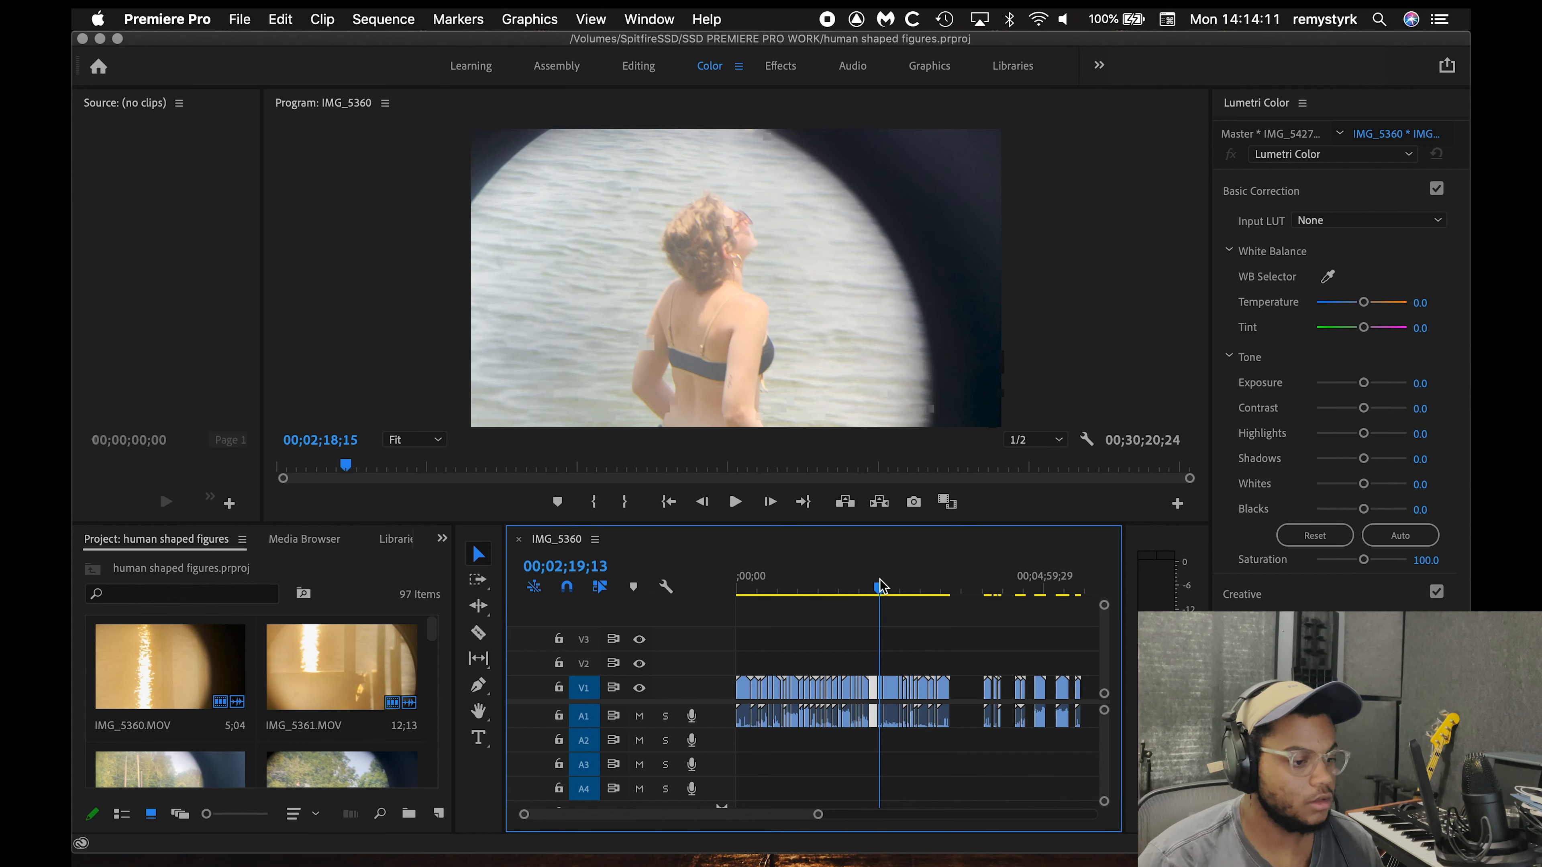
{"action": "left_click_drag", "start_coordinate": [879, 586], "coordinate": [880, 585]}
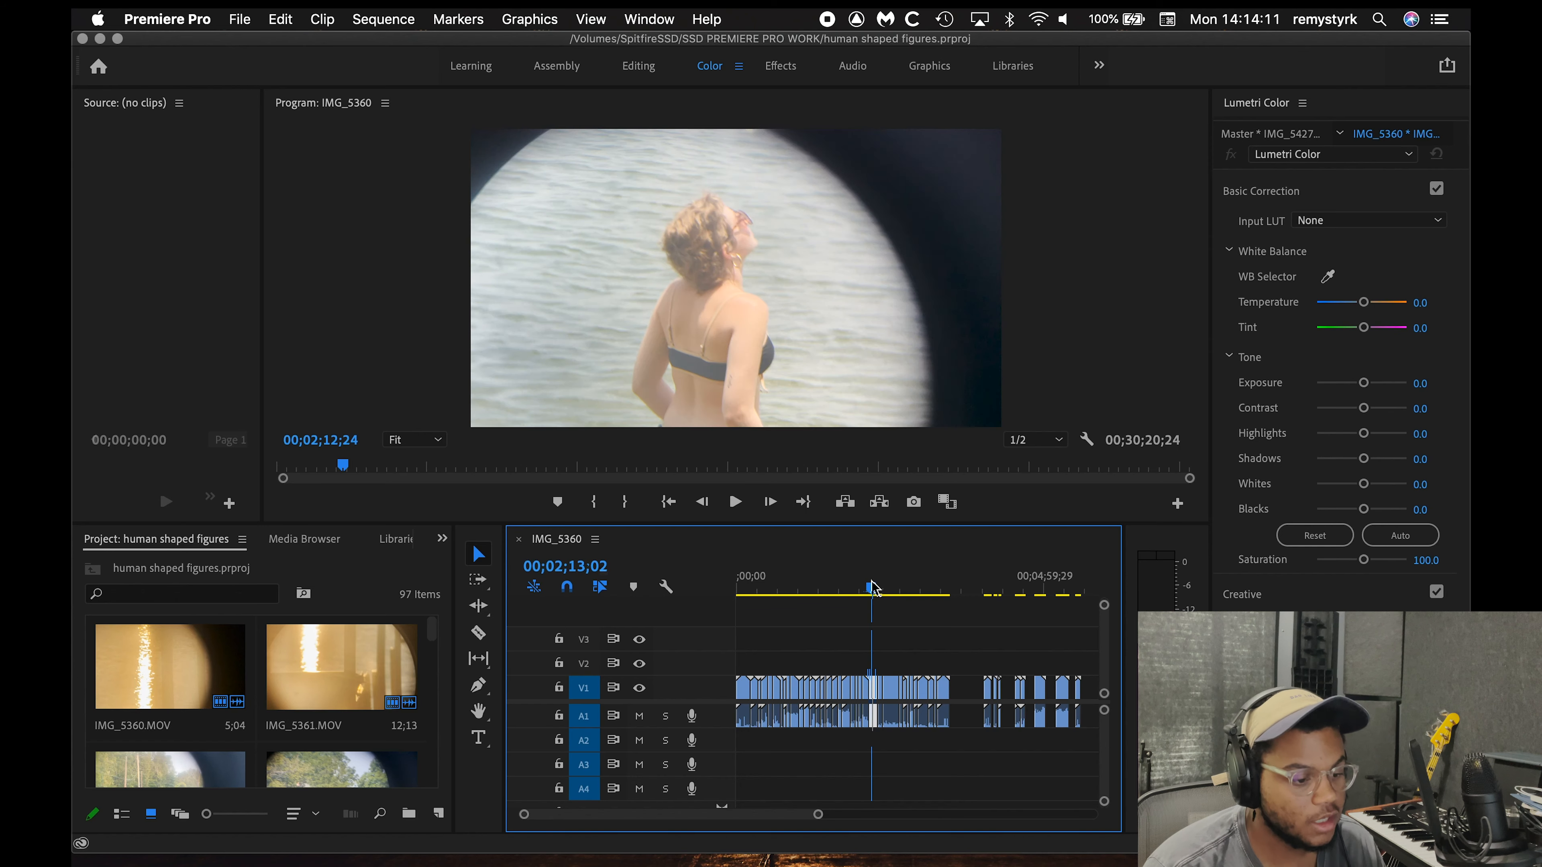
{"action": "left_click_drag", "start_coordinate": [871, 585], "coordinate": [948, 584]}
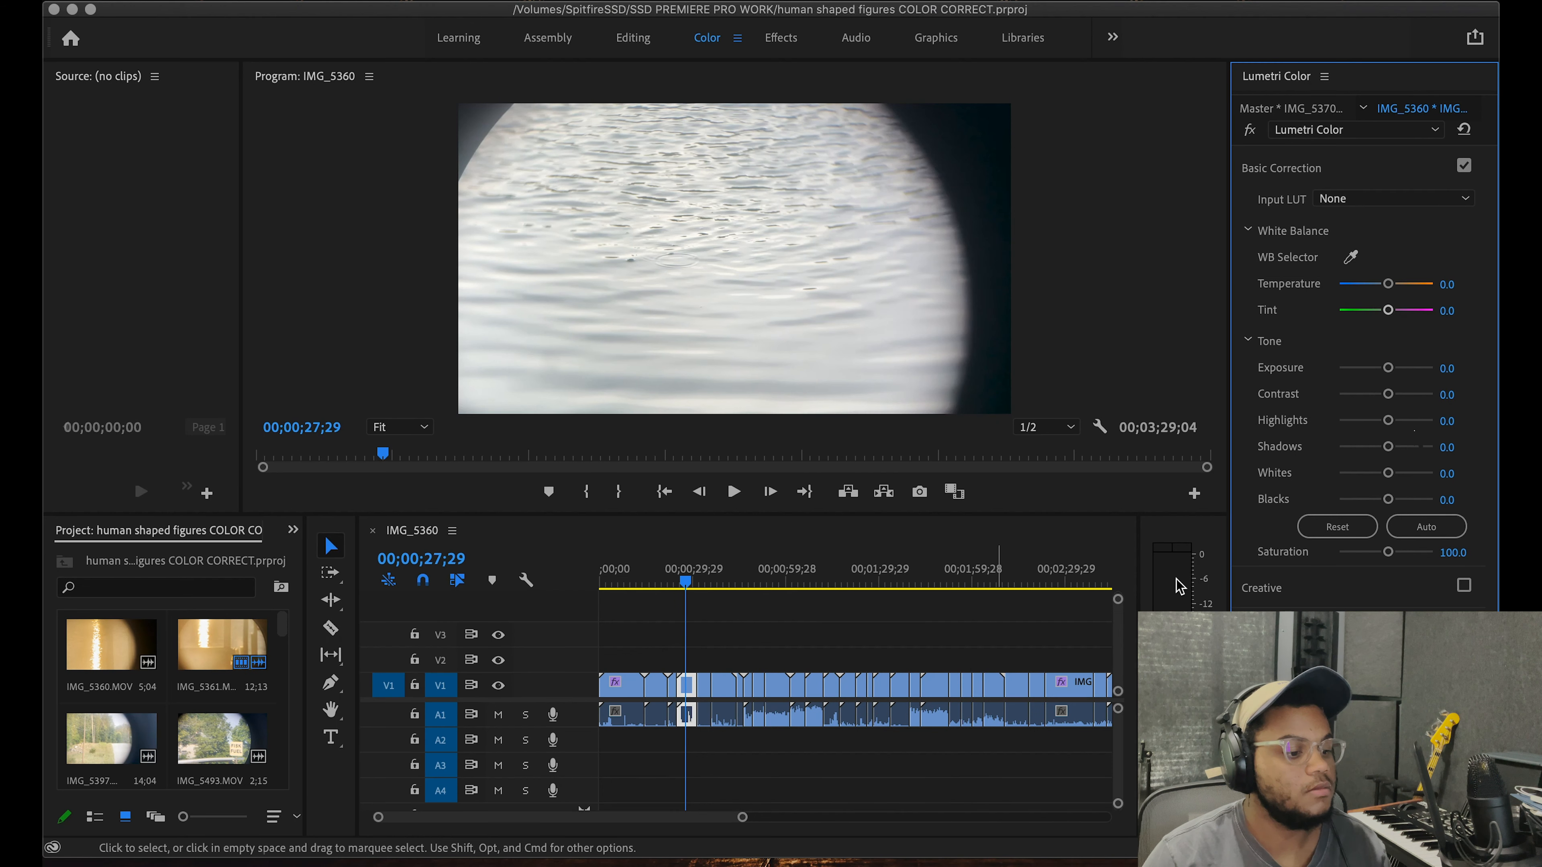
Step: Set the Lumetri Highlights of the rippling water clip at 00;00;27;29 to -70
{"action": "left_click", "coordinate": [1460, 419]}
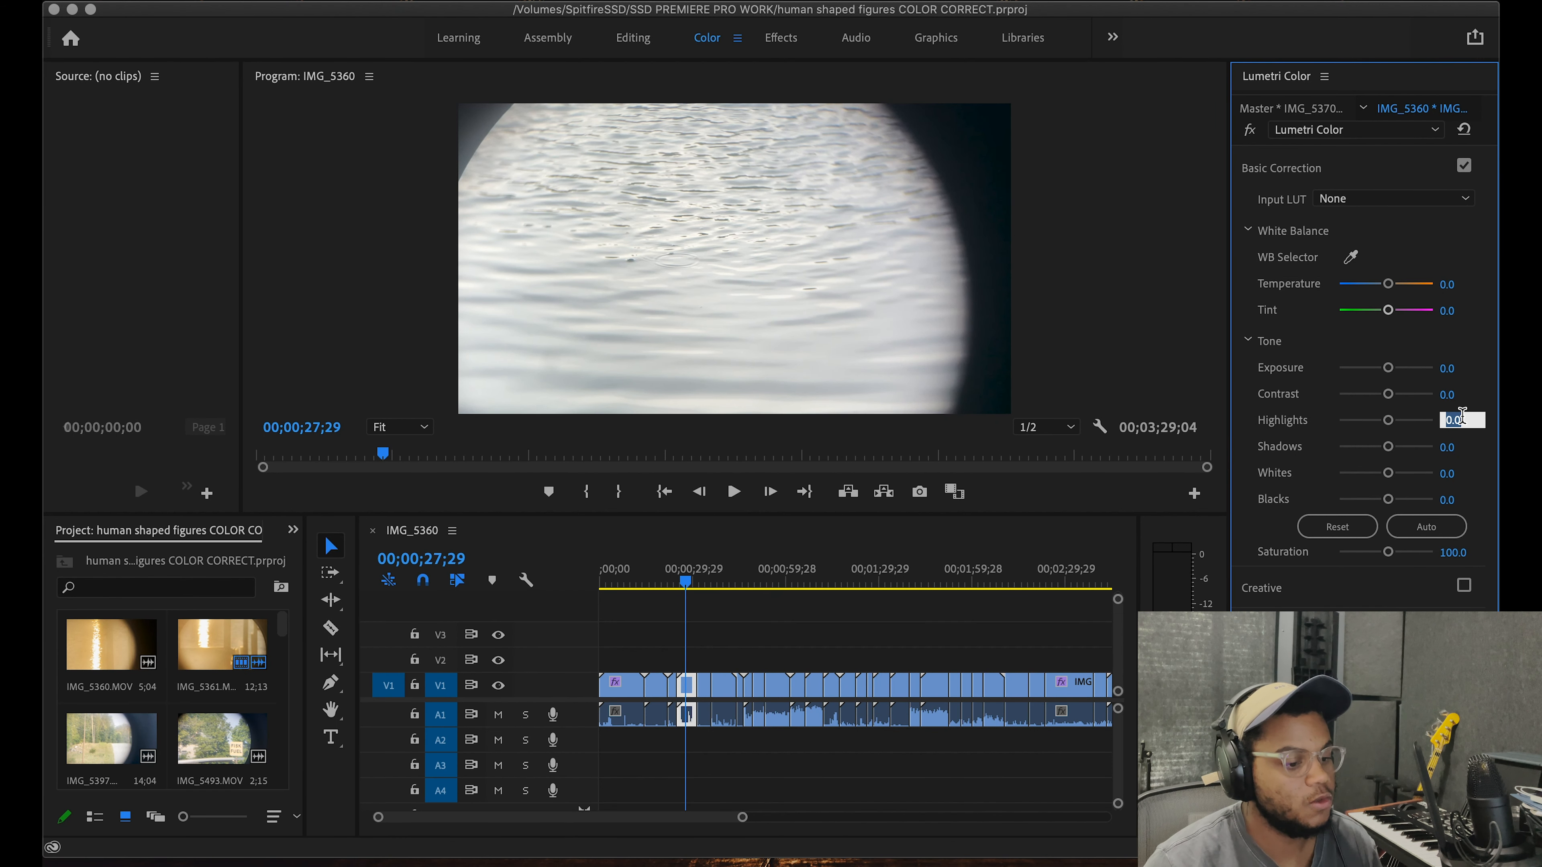
{"action": "type", "text": "-70"}
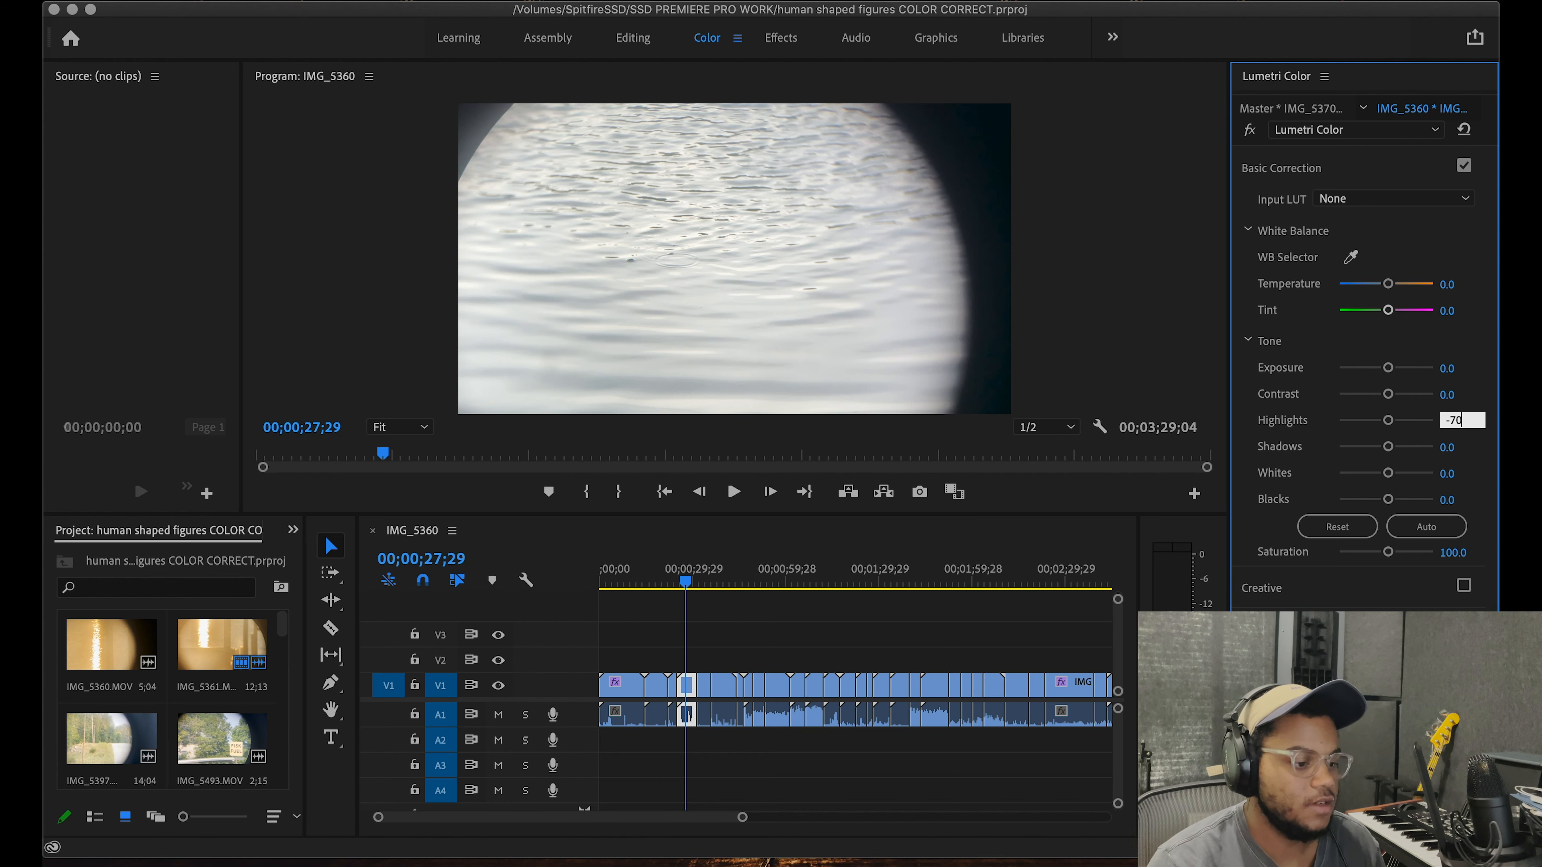
{"action": "key", "text": "Return"}
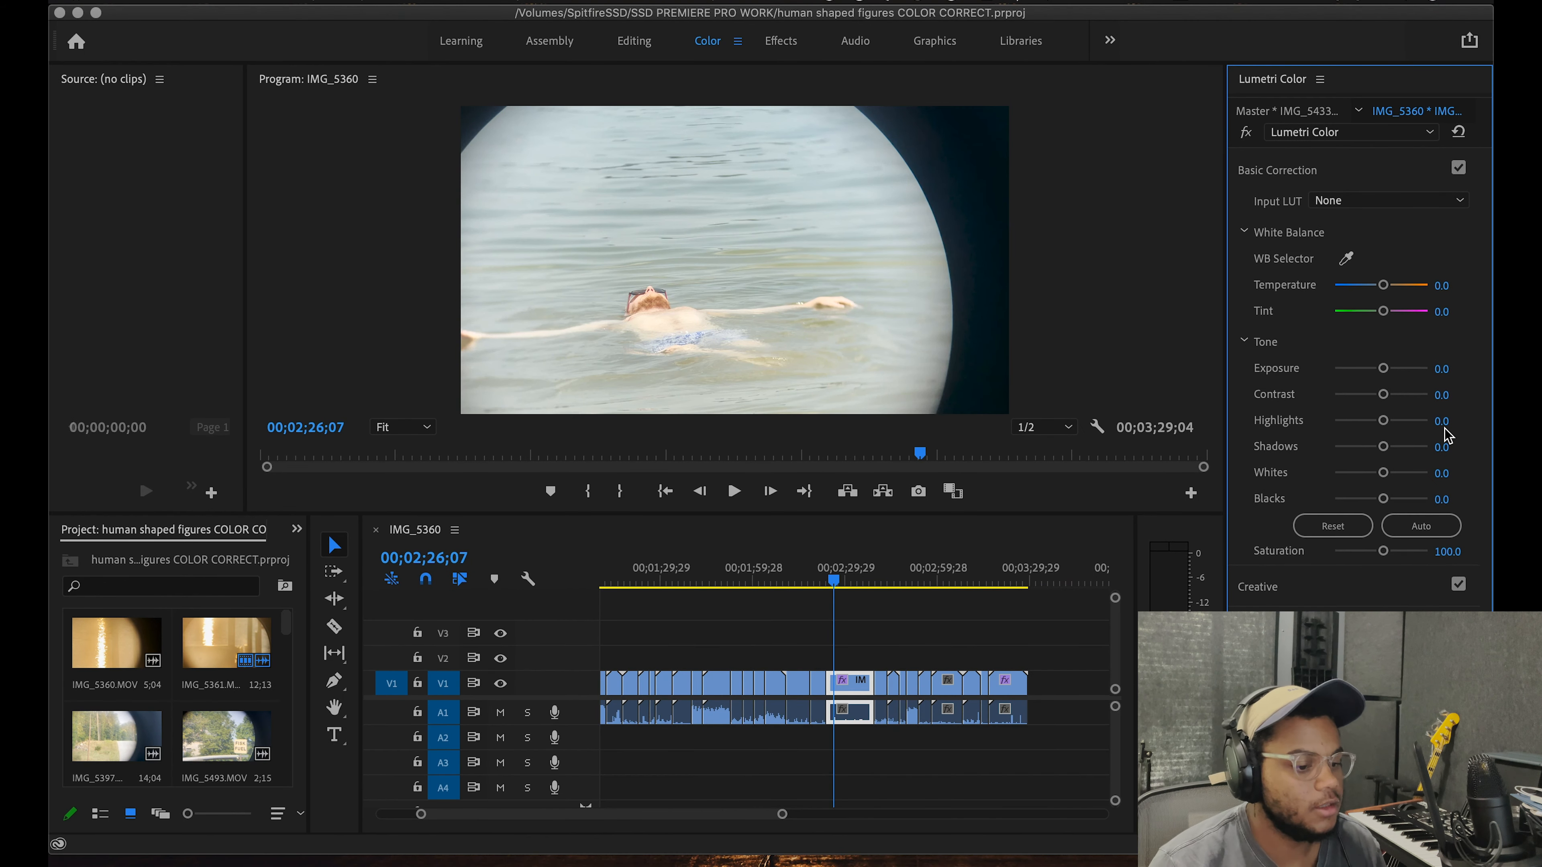
Step: Set the Lumetri Highlights of the floating swimmer clip at 00;02;26;07 to -70
{"action": "left_click", "coordinate": [1442, 422]}
{"action": "type", "text": "-70"}
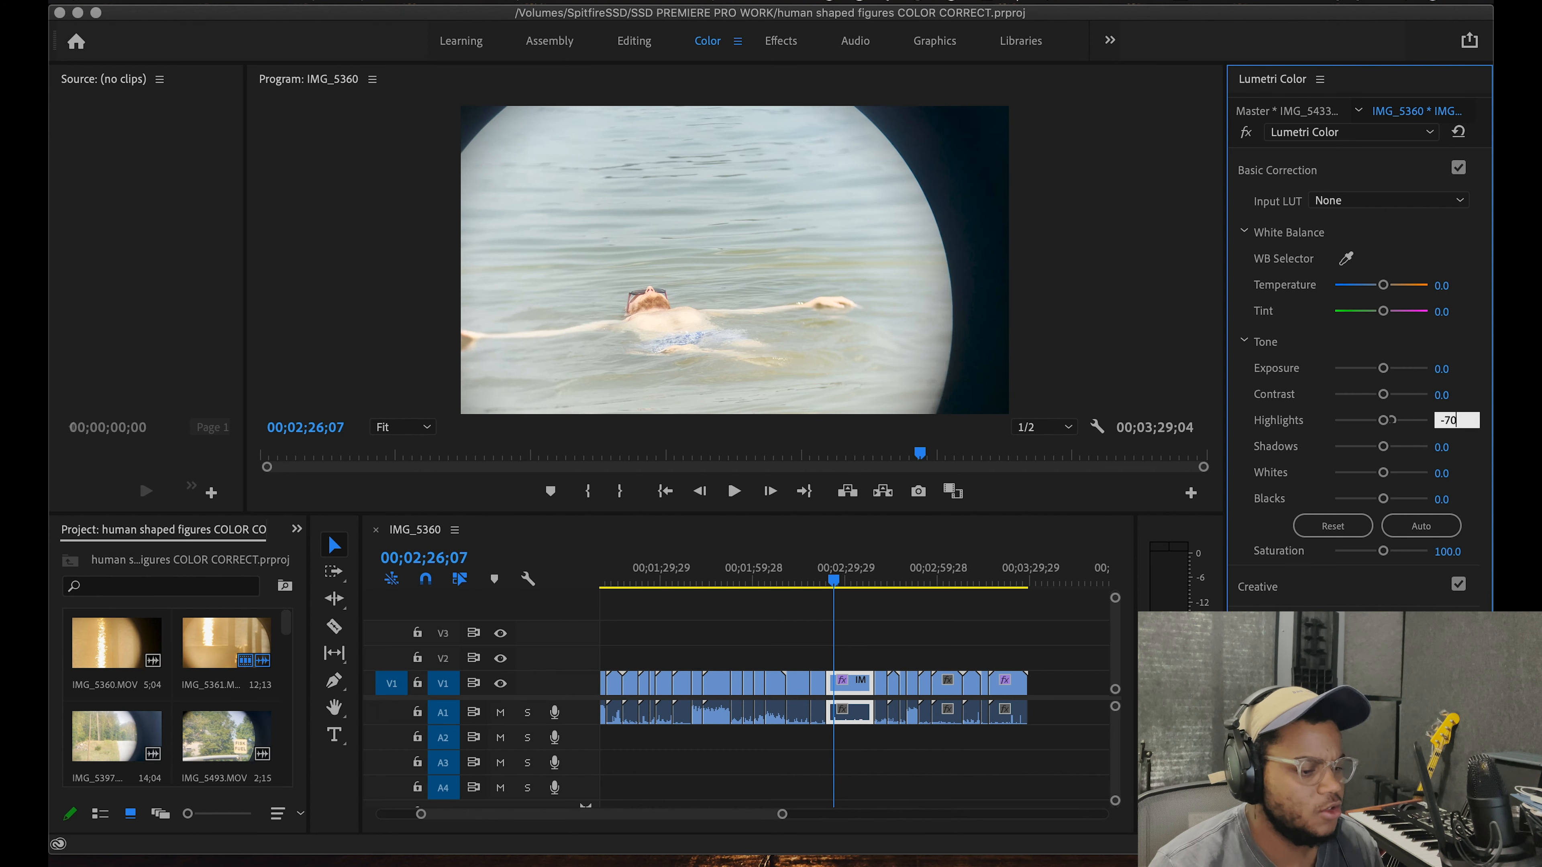
{"action": "key", "text": "Return"}
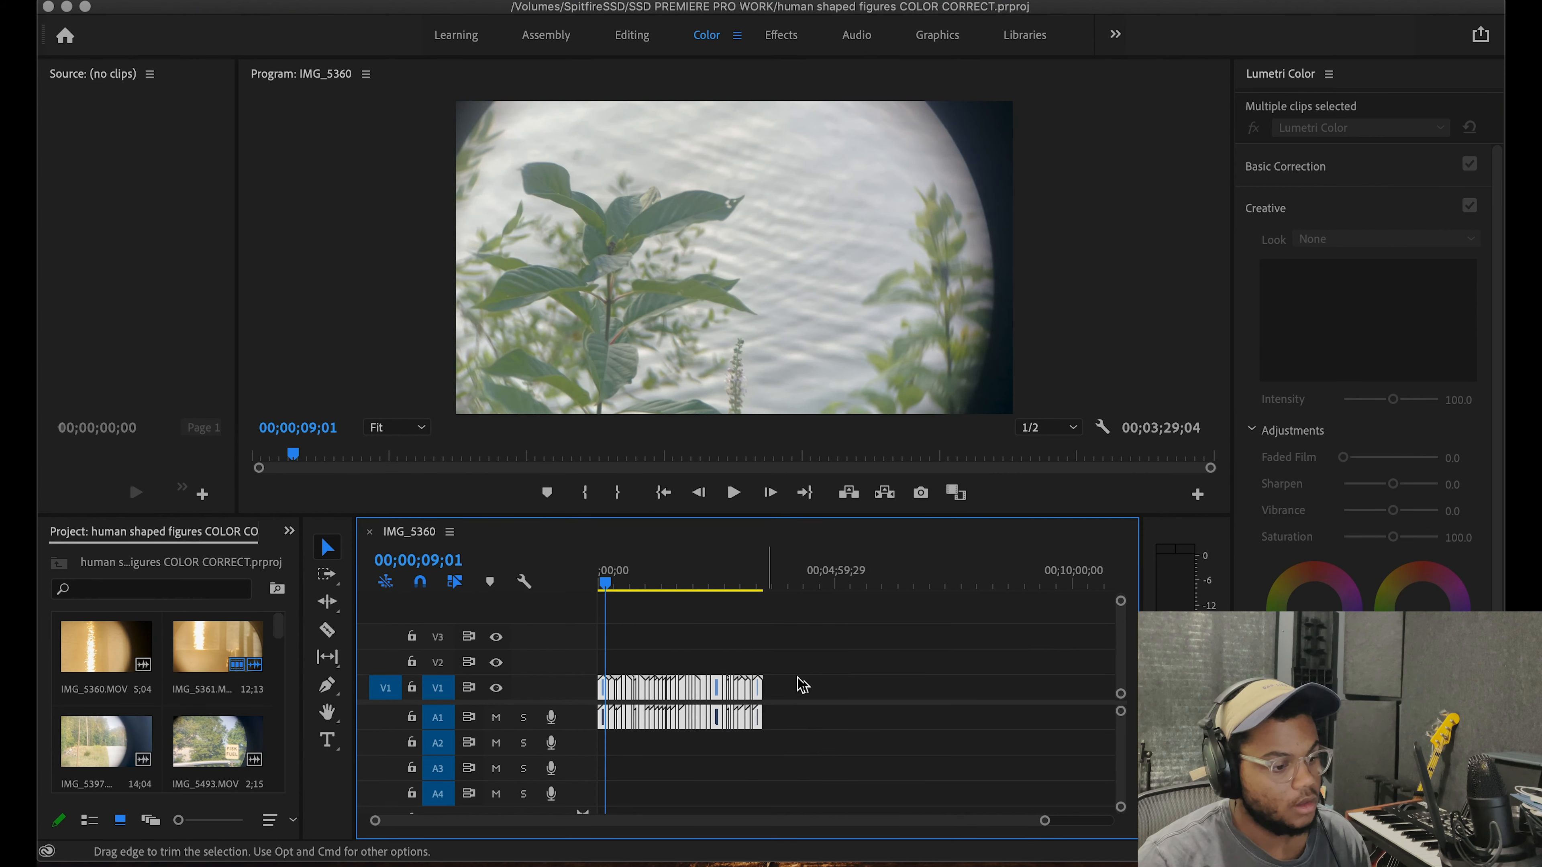
Step: Make a subsequence from all the timeline clips and place it on the timeline beyond the original clips
{"action": "left_click", "coordinate": [826, 693]}
{"action": "left_click", "coordinate": [612, 690]}
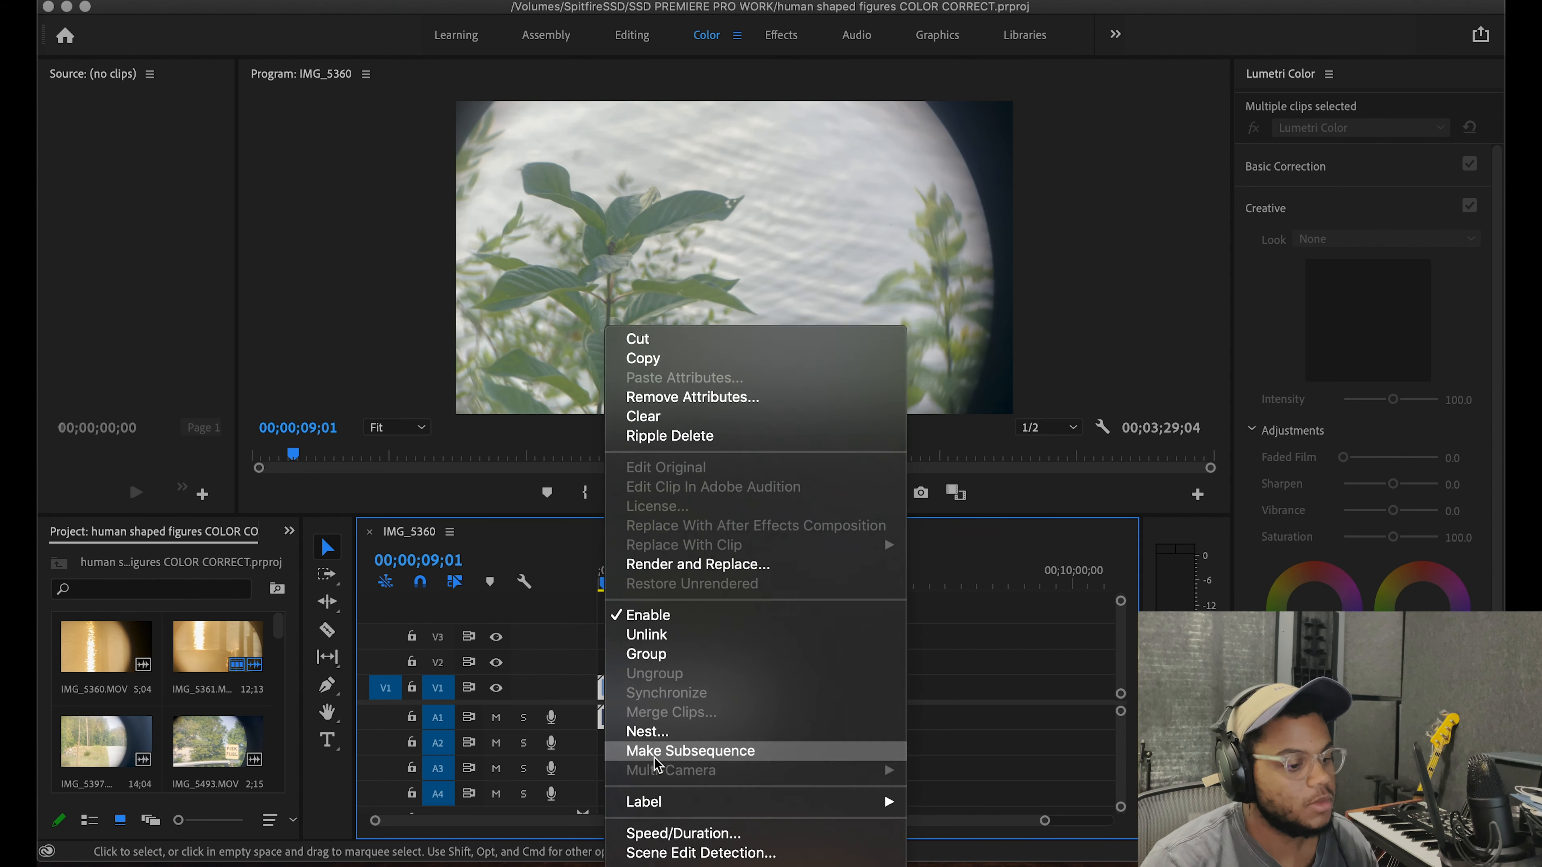
{"action": "left_click", "coordinate": [658, 752]}
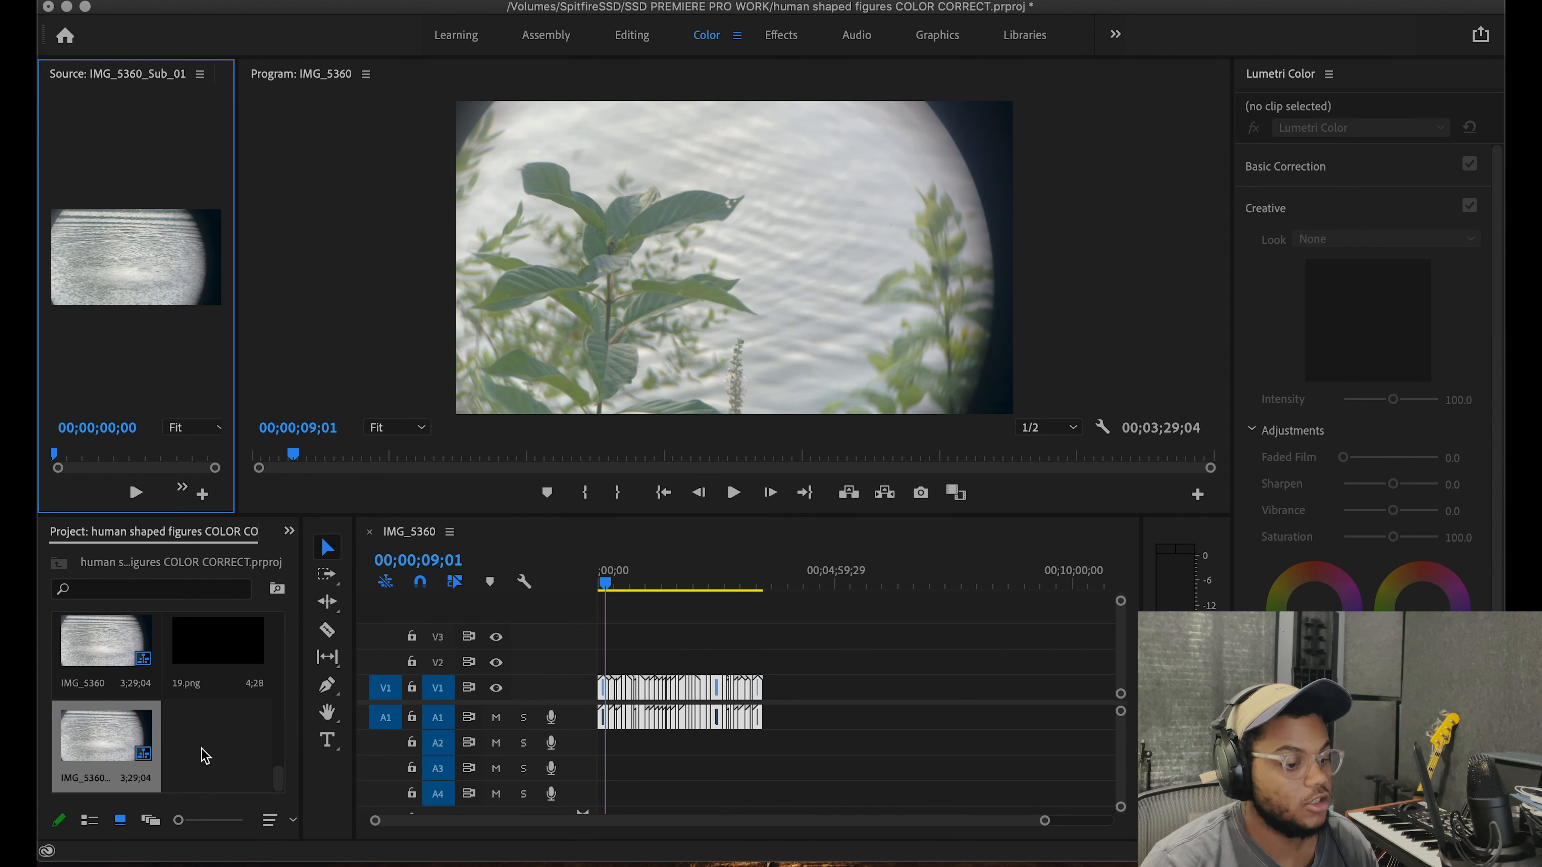
{"action": "left_click_drag", "start_coordinate": [113, 740], "coordinate": [946, 671]}
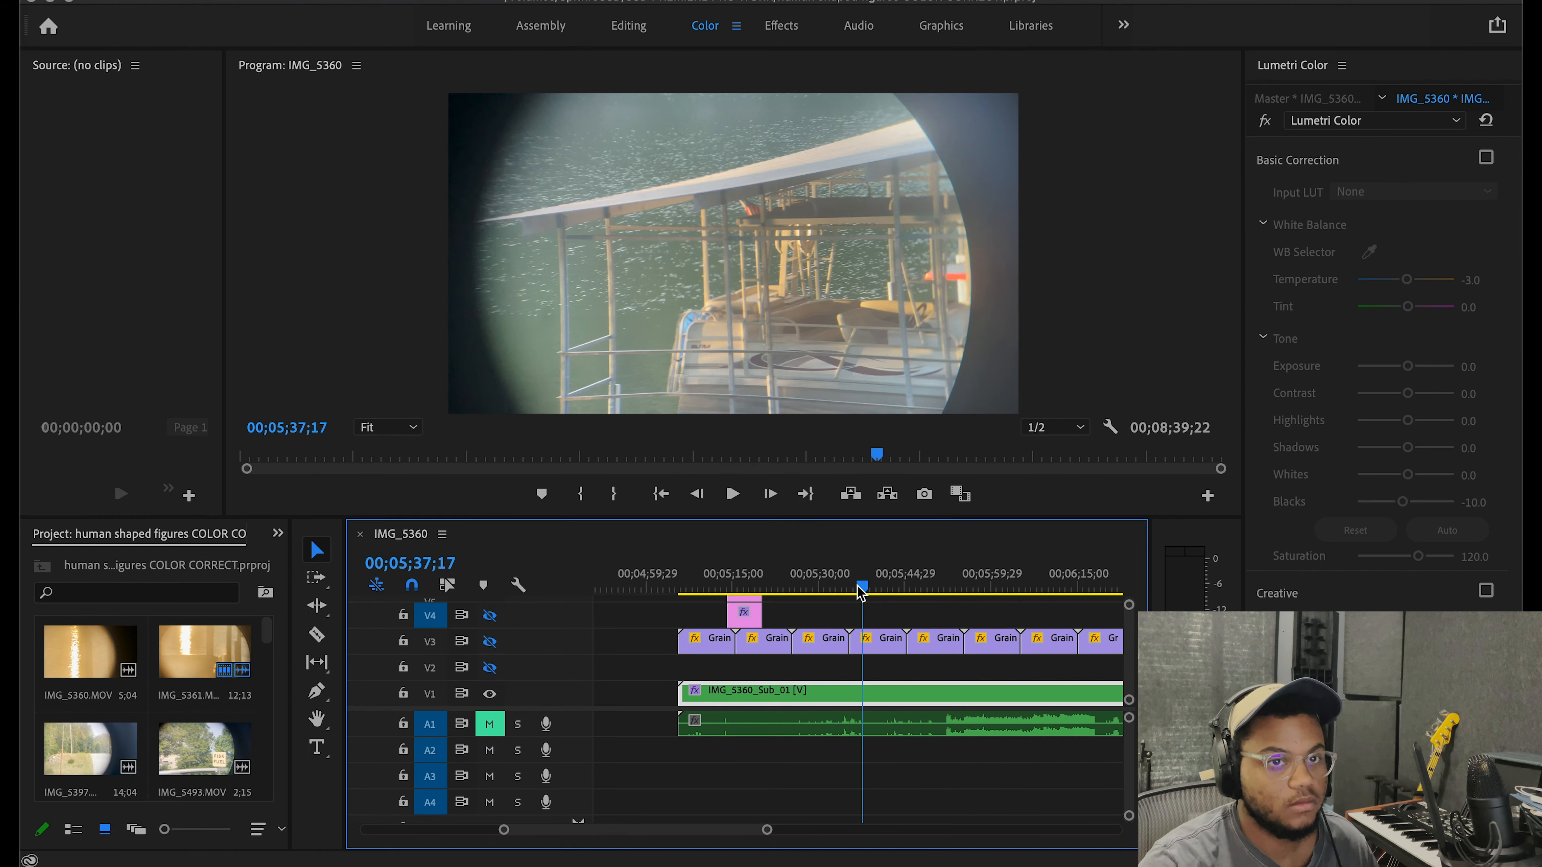
Step: Enable the Lumetri Basic Correction on the IMG_5360_Sub_01 clip and play back the corrected footage
{"action": "left_click_drag", "start_coordinate": [861, 592], "coordinate": [859, 589]}
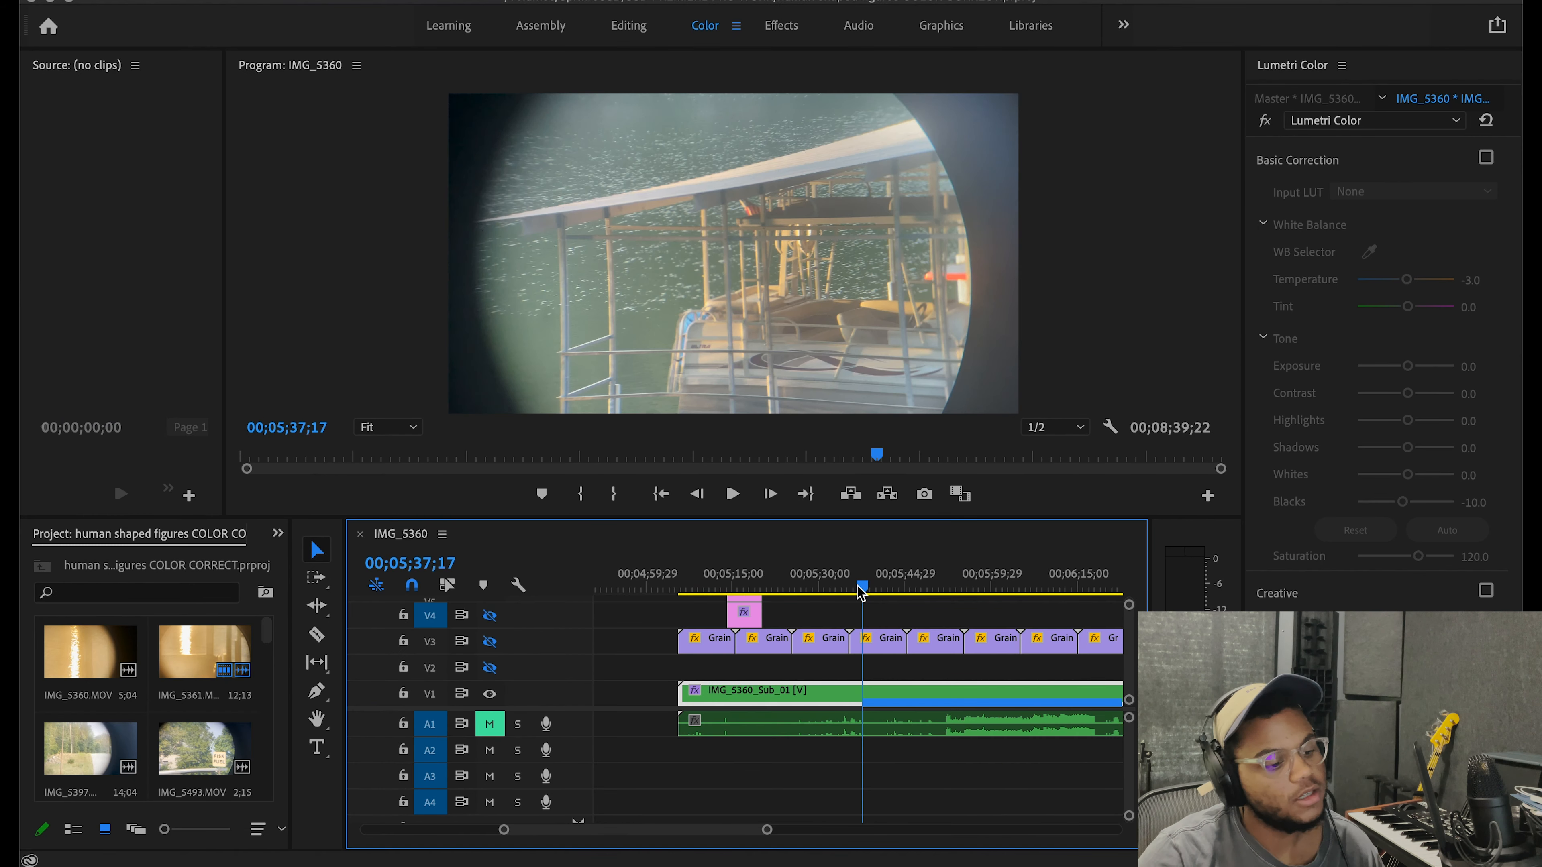
{"action": "left_click", "coordinate": [1485, 159]}
{"action": "key", "text": "space"}
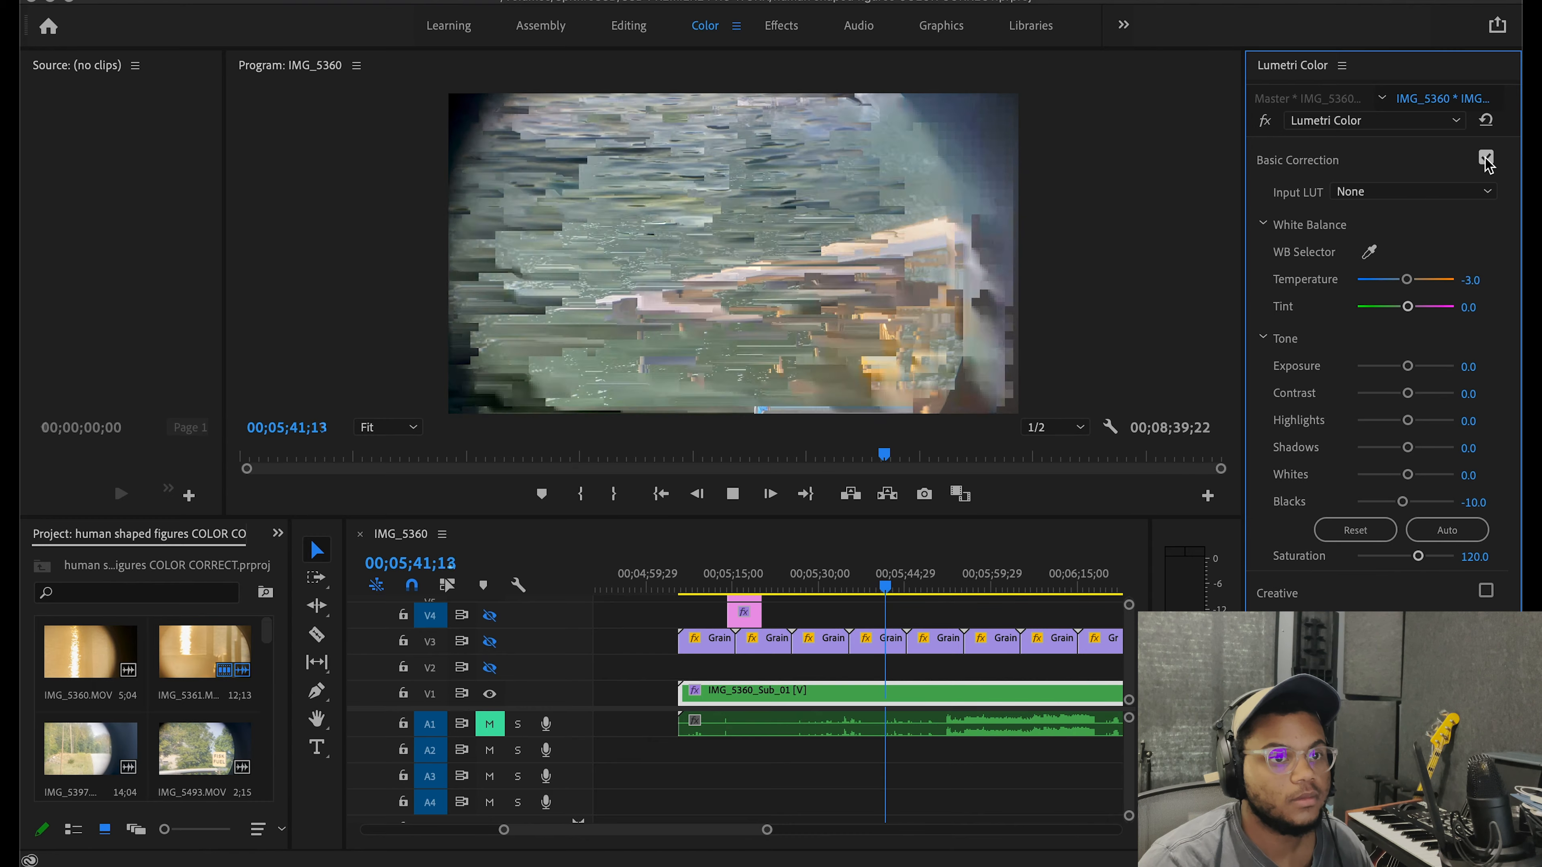
{"action": "key", "text": "space"}
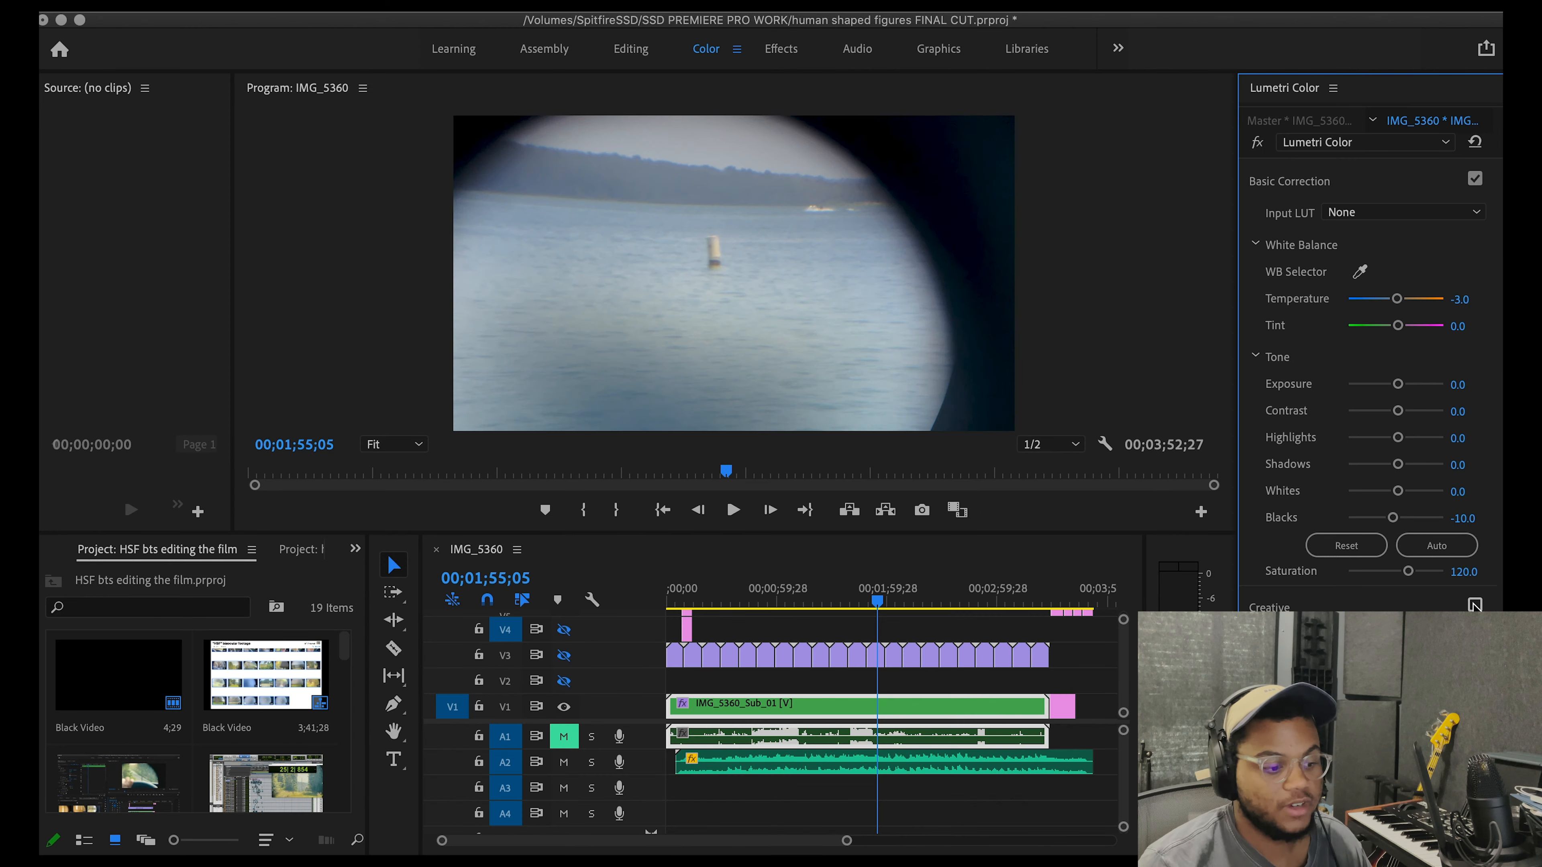
Step: Compare the IMG_5360_Sub_01 footage with the Lumetri Creative adjustments off and on at several frames
{"action": "left_click", "coordinate": [1474, 604]}
{"action": "left_click", "coordinate": [1474, 604]}
{"action": "left_click", "coordinate": [1474, 604]}
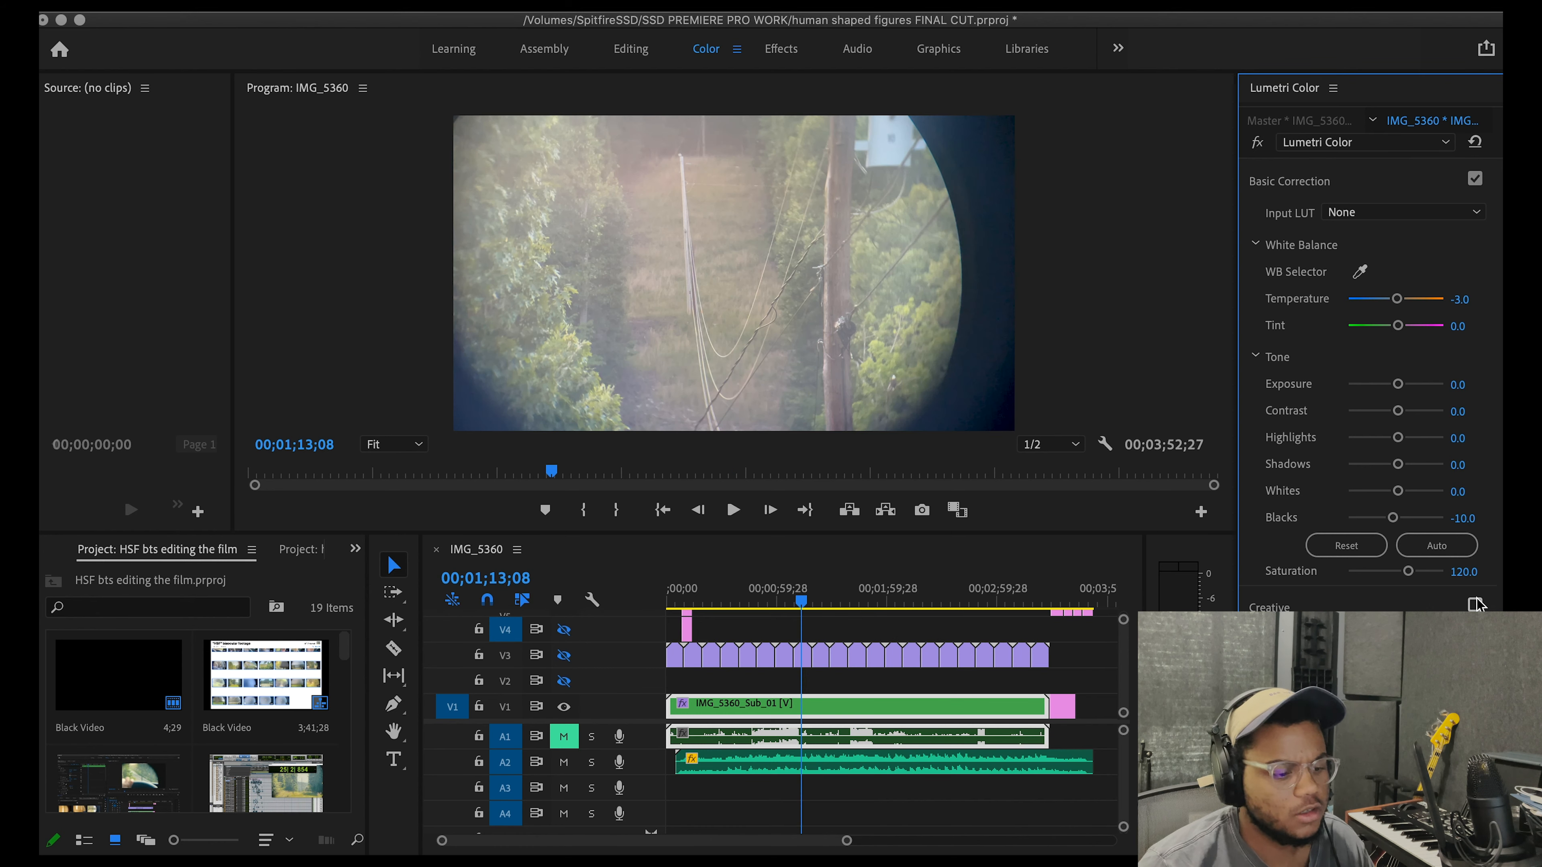
{"action": "left_click", "coordinate": [1474, 603]}
{"action": "left_click", "coordinate": [1474, 604]}
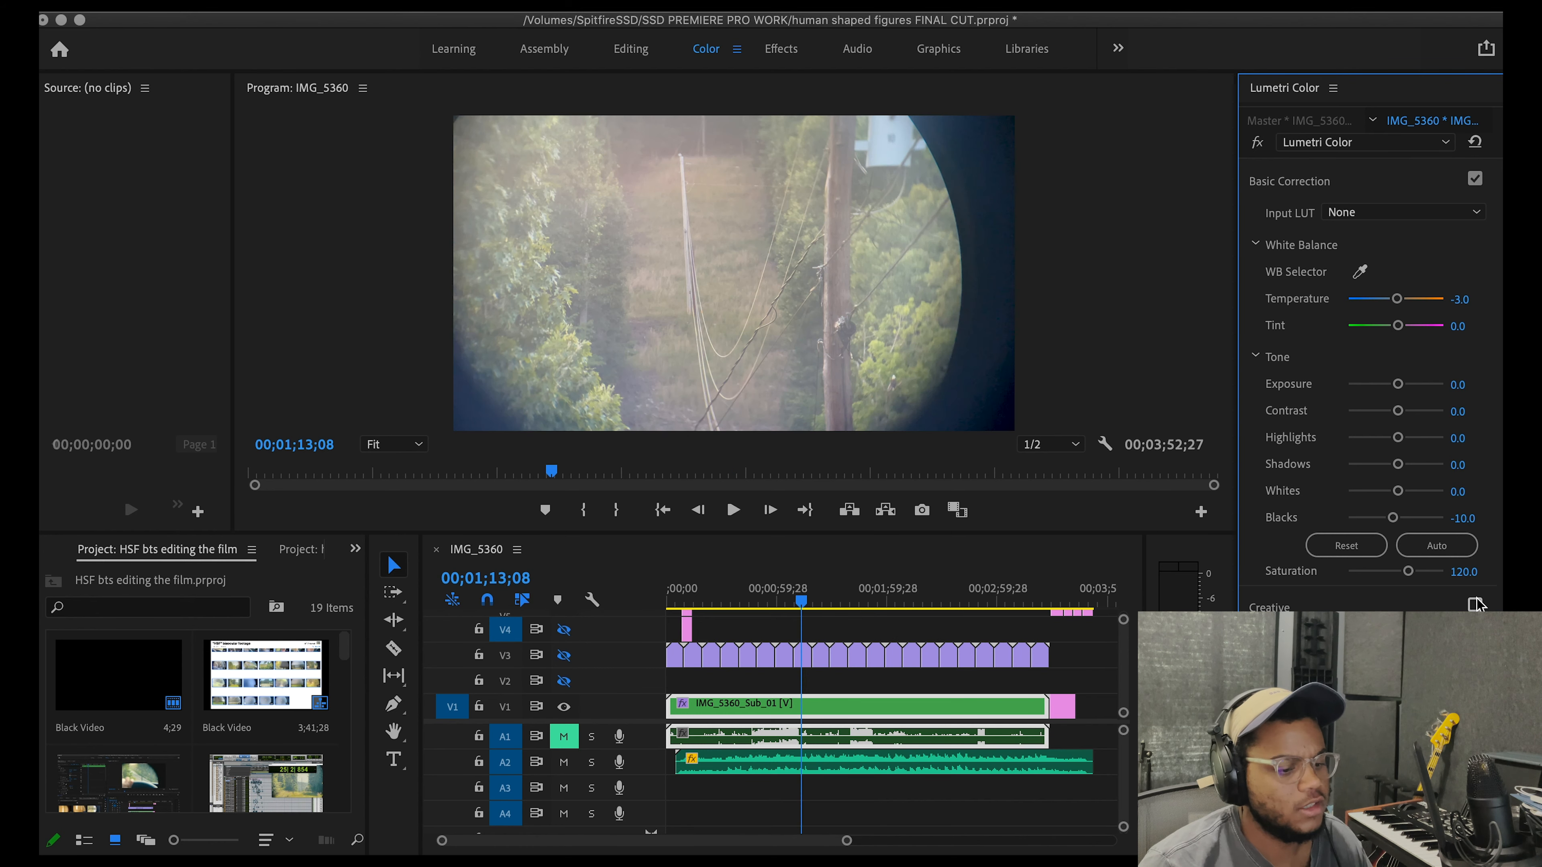
{"action": "left_click", "coordinate": [1475, 603]}
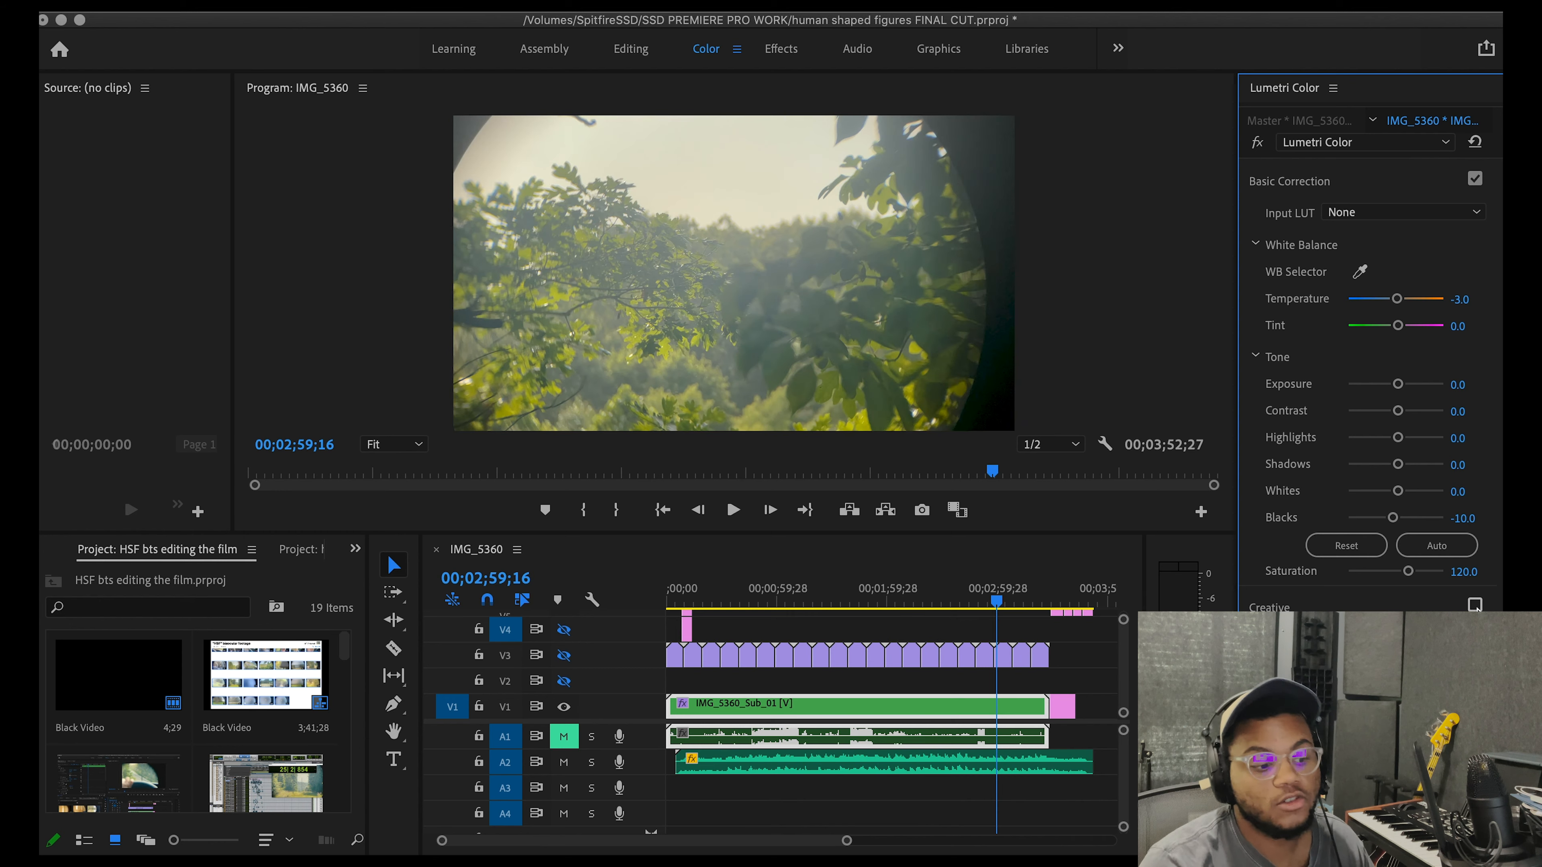
{"action": "left_click", "coordinate": [1474, 604]}
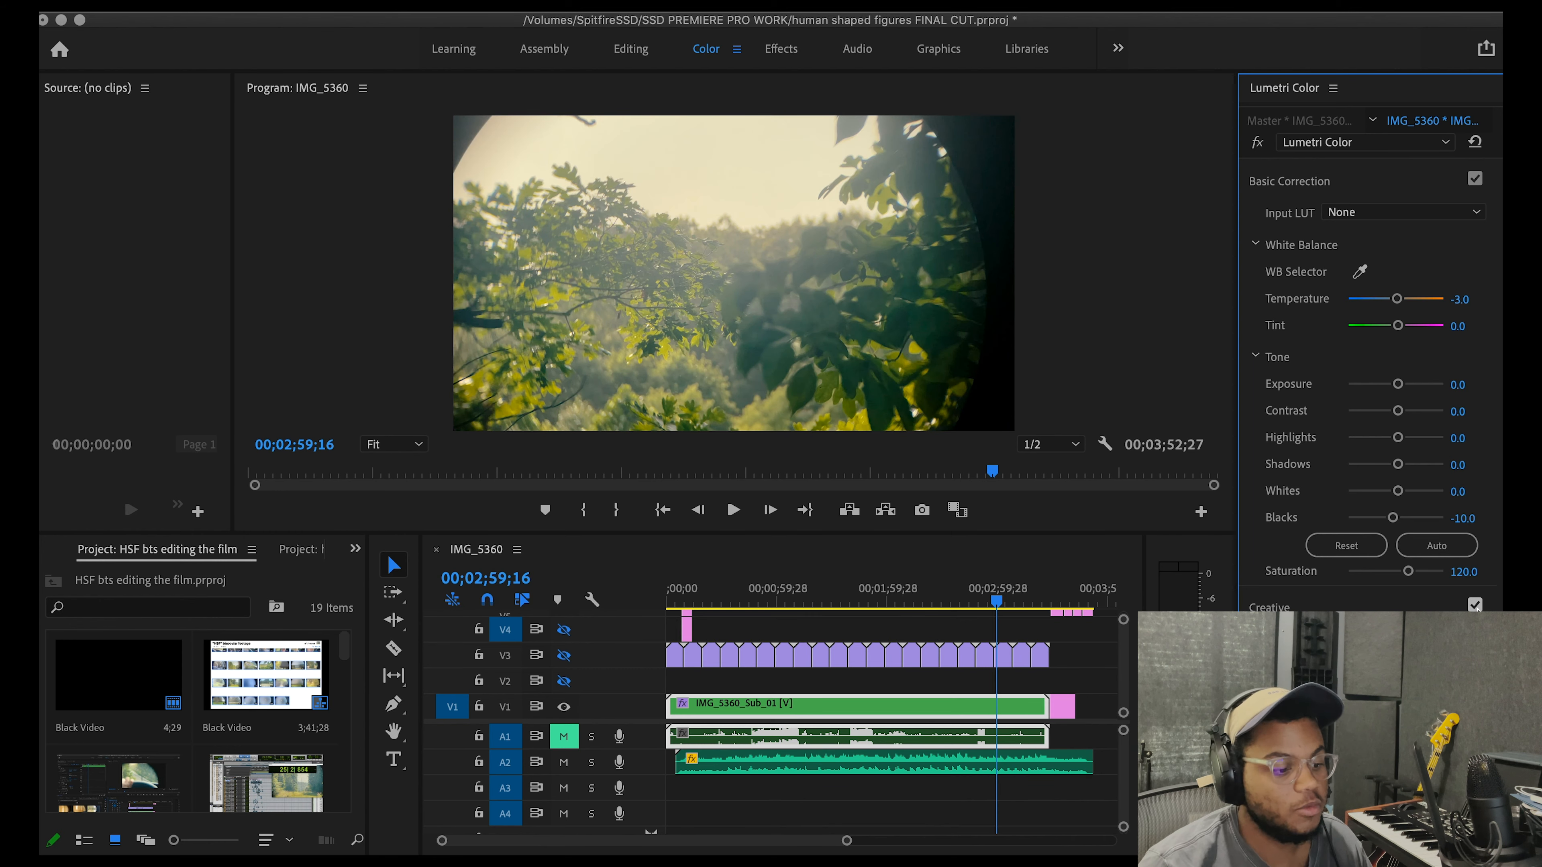
{"action": "left_click", "coordinate": [1474, 604]}
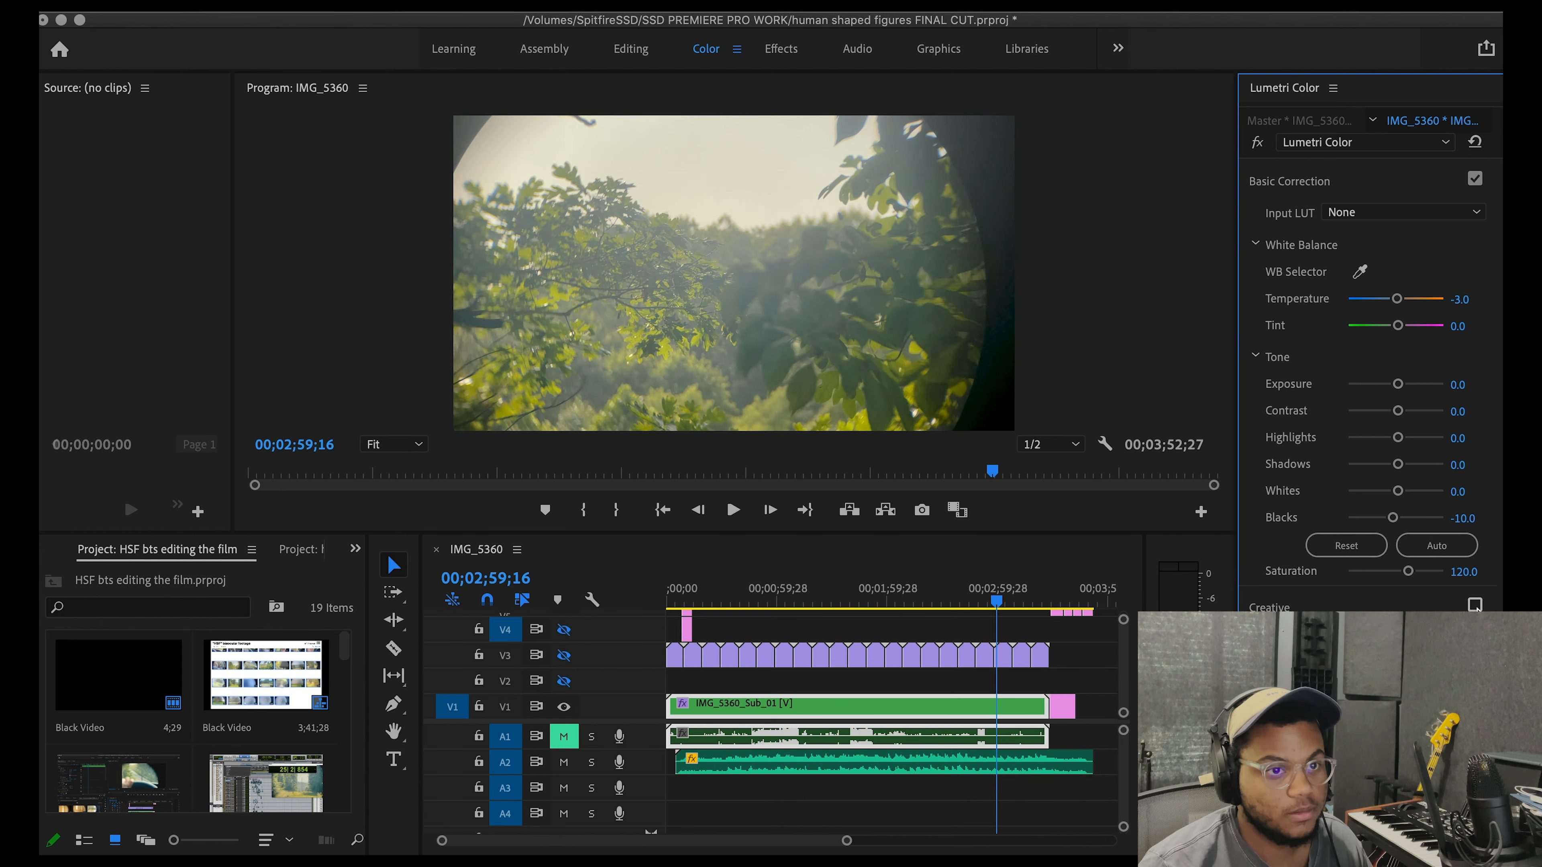
{"action": "left_click", "coordinate": [1474, 604]}
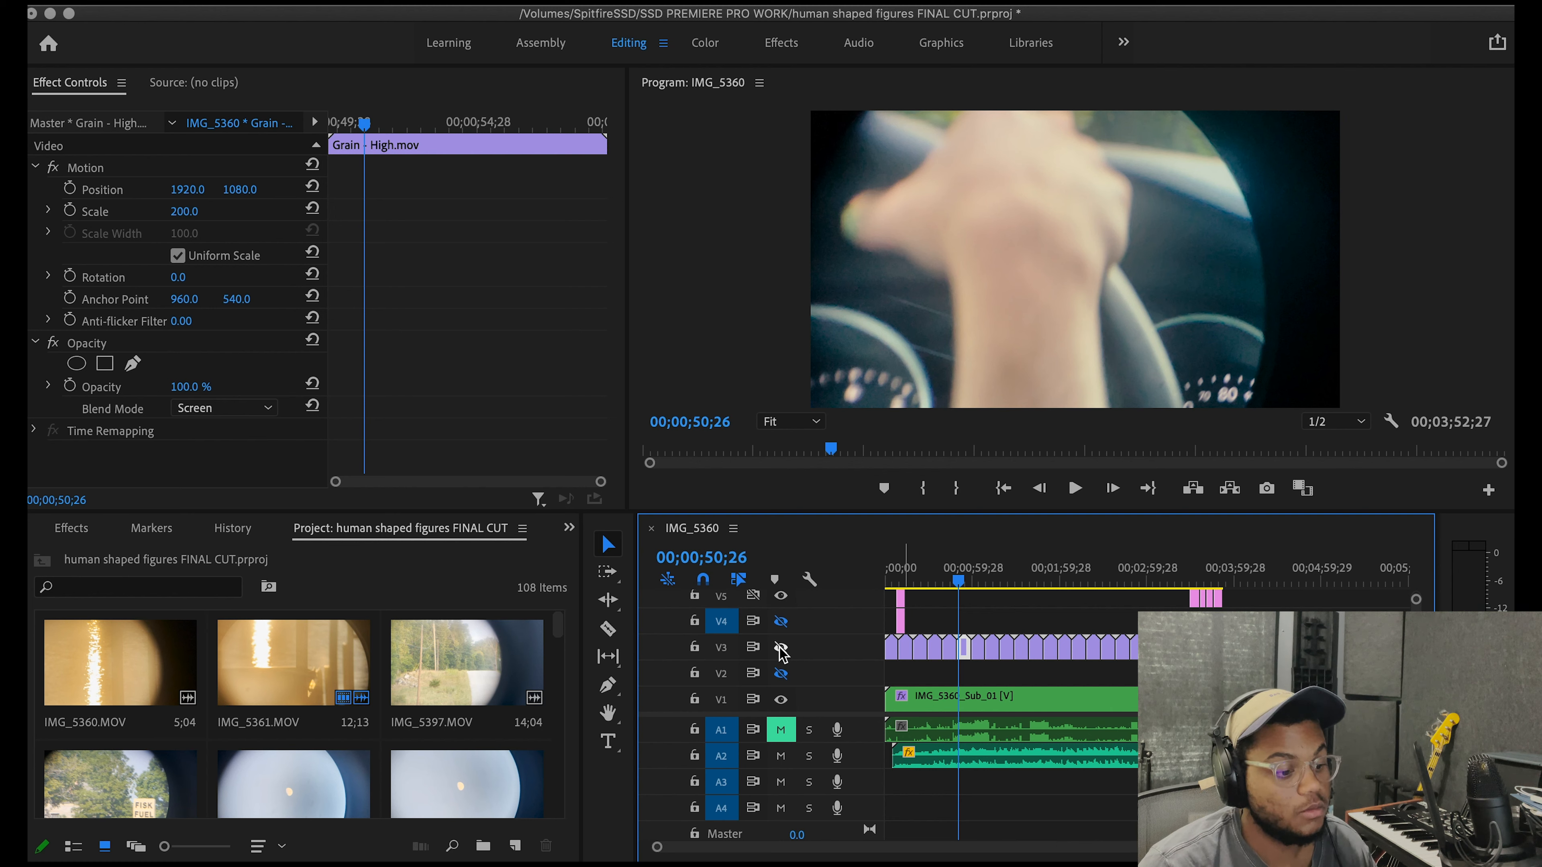
Step: Make the V3 film grain track visible and play the footage in the enlarged program monitor
{"action": "left_click", "coordinate": [781, 647]}
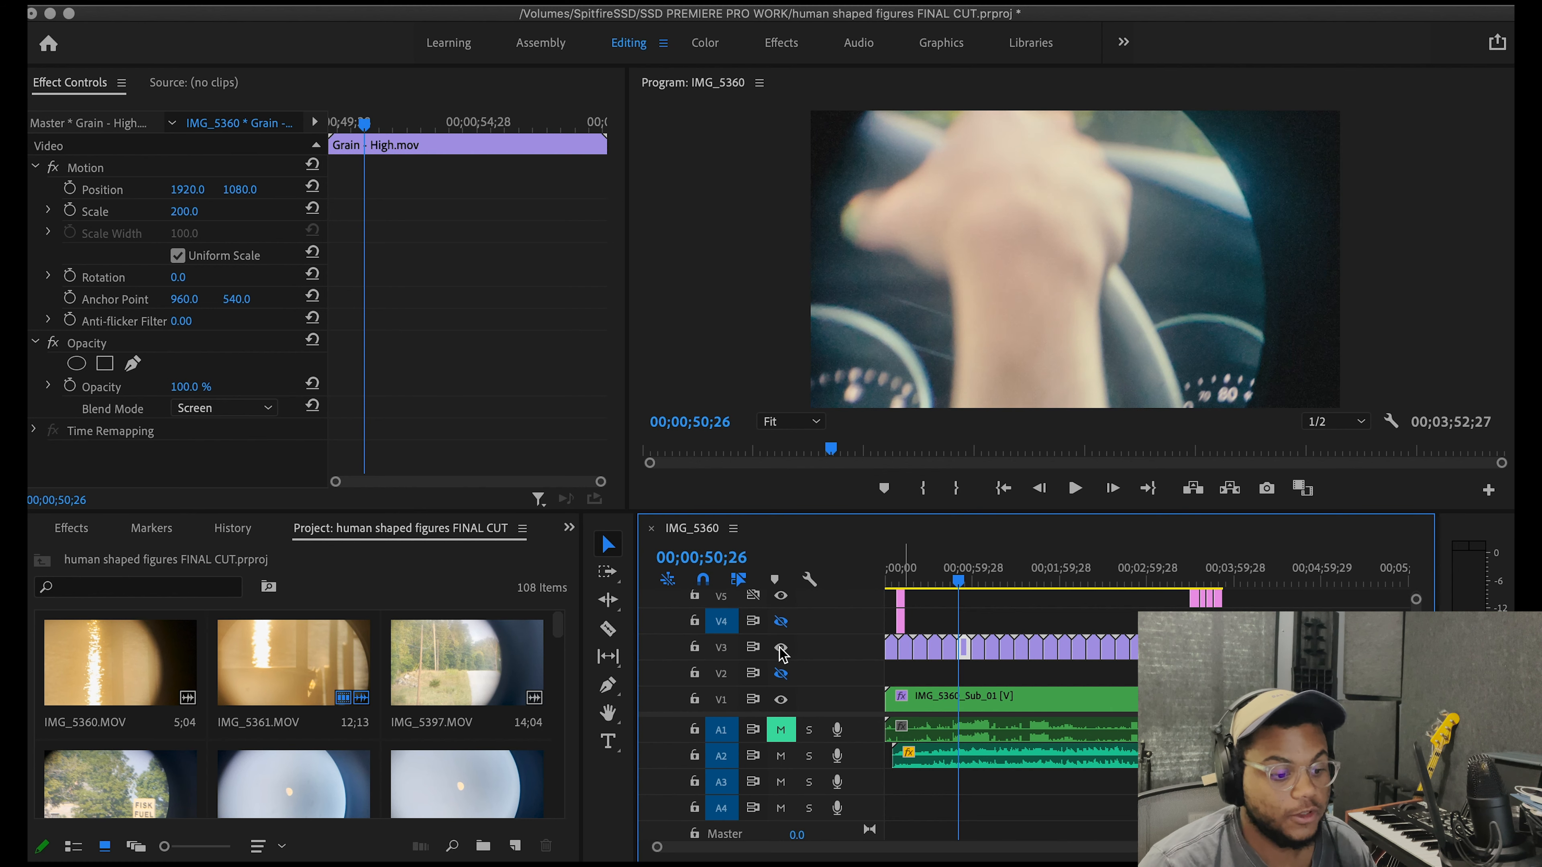
{"action": "left_click", "coordinate": [721, 288]}
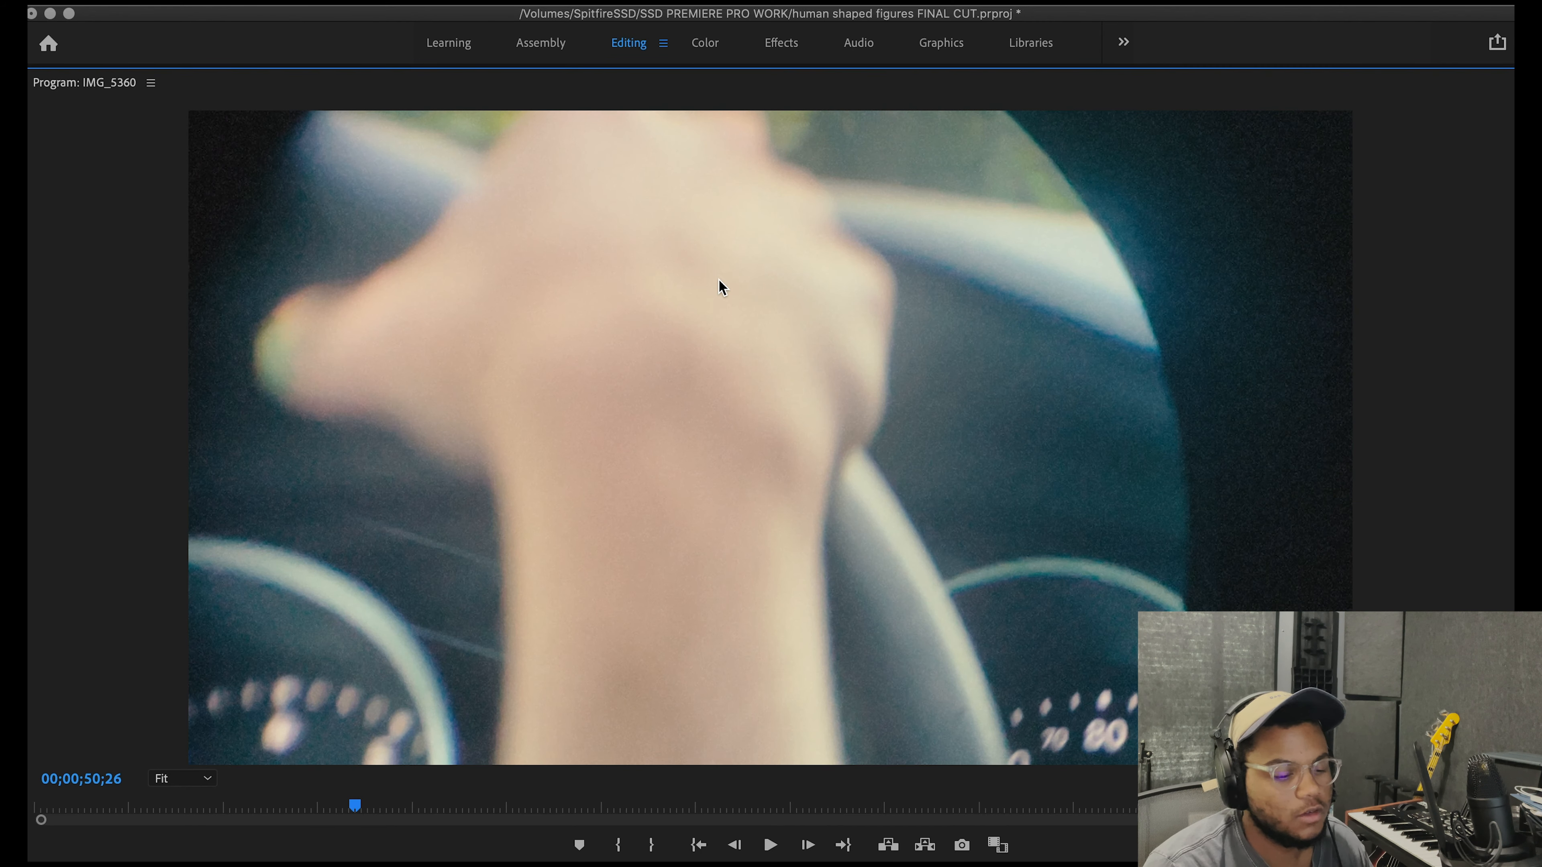
{"action": "key", "text": "space"}
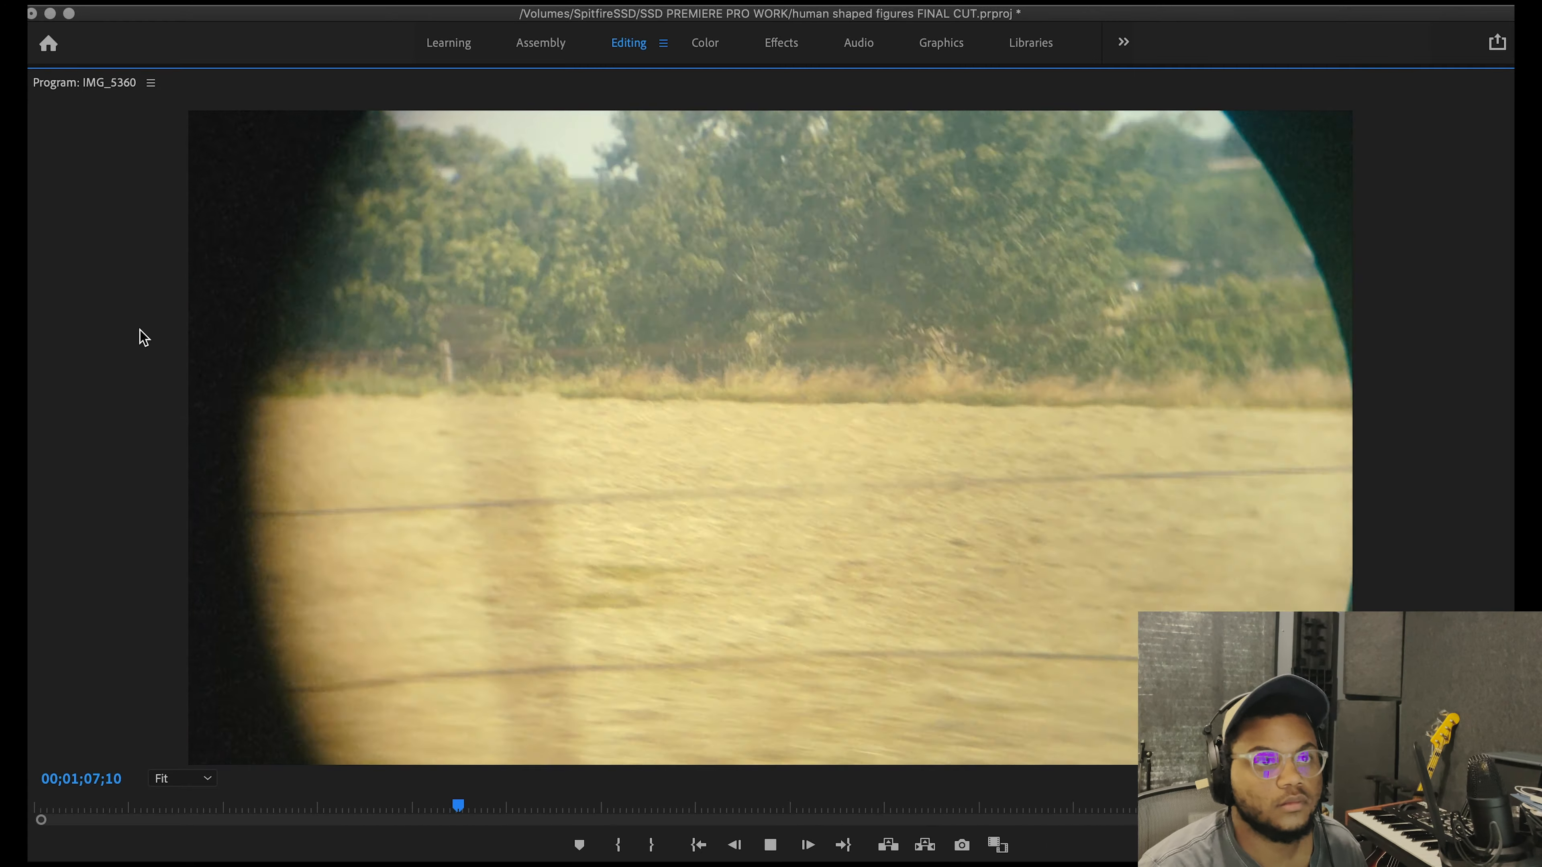
{"action": "key", "text": "space"}
{"action": "key", "text": "grave"}
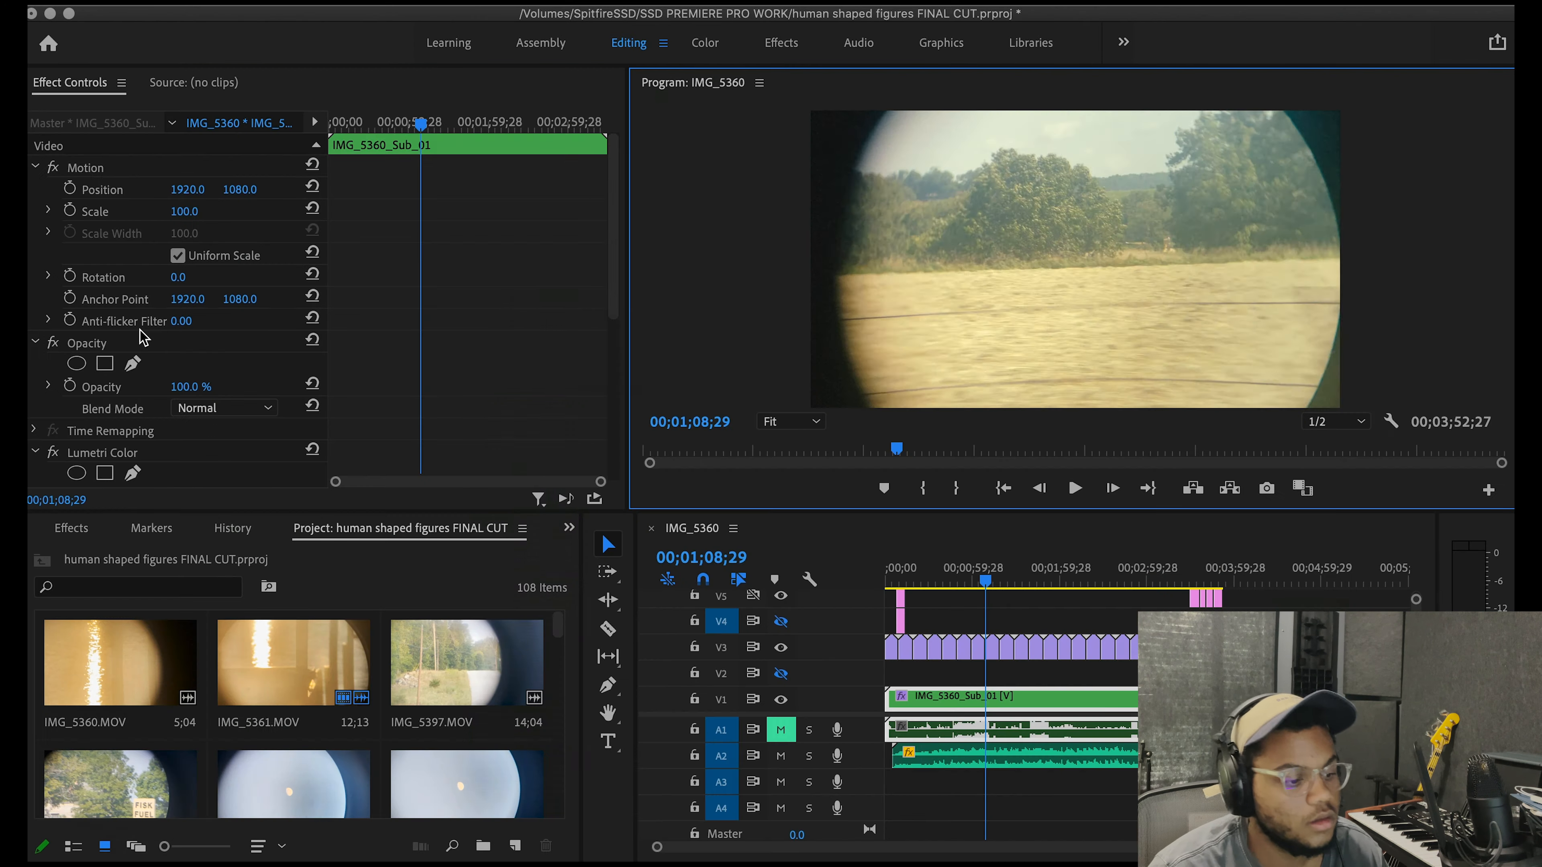